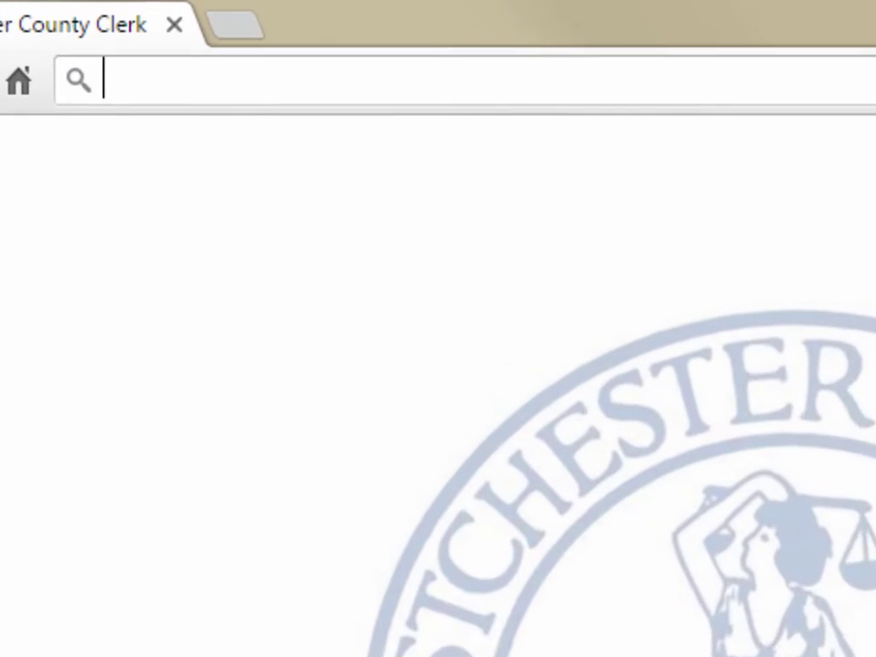
- Load wro.westchesterclerk.com in Chrome to reach the Westchester Records Online login page
{"action": "type", "text": "tc"}
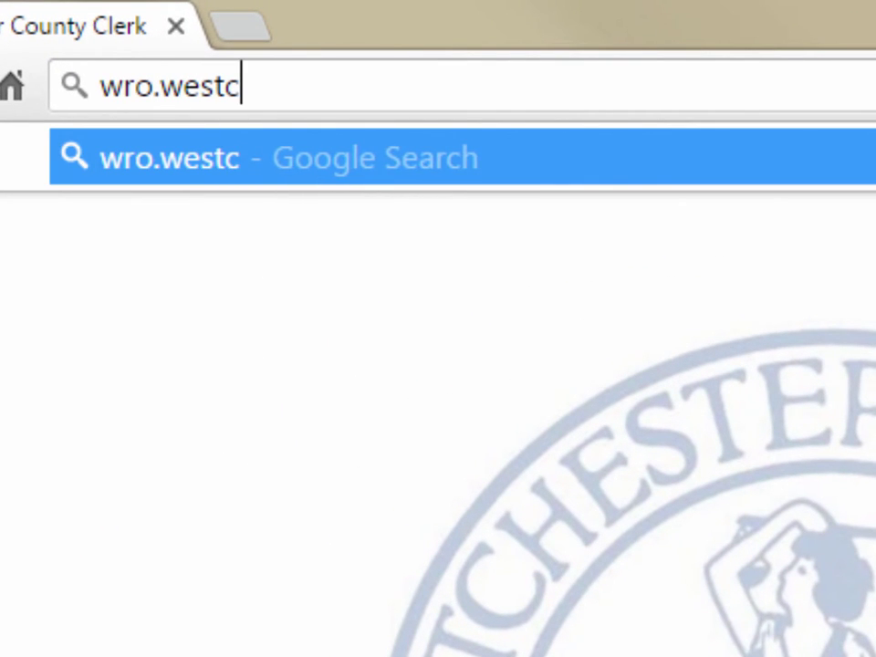
{"action": "type", "text": "hesterclerk.com"}
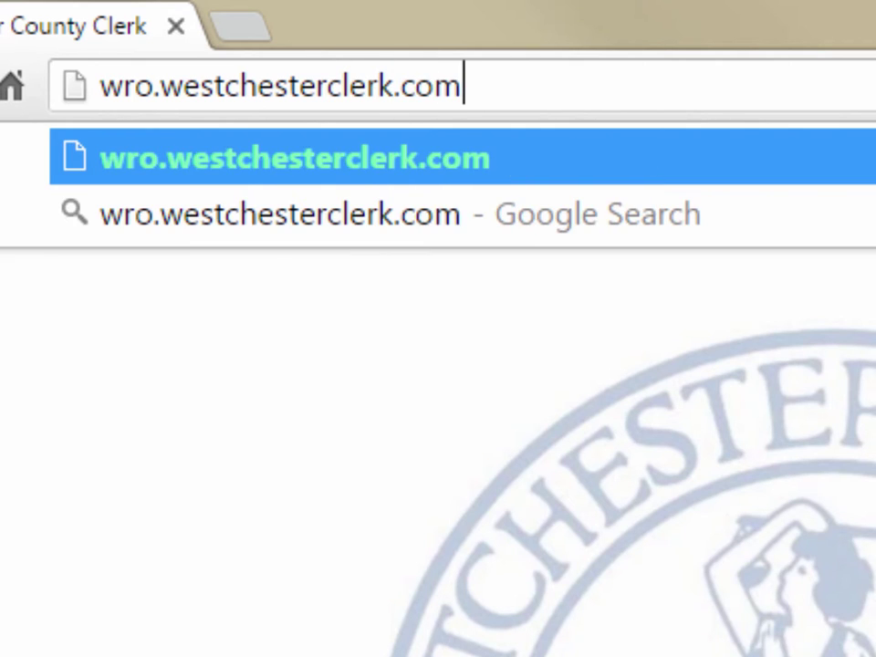
{"action": "key", "text": "Return"}
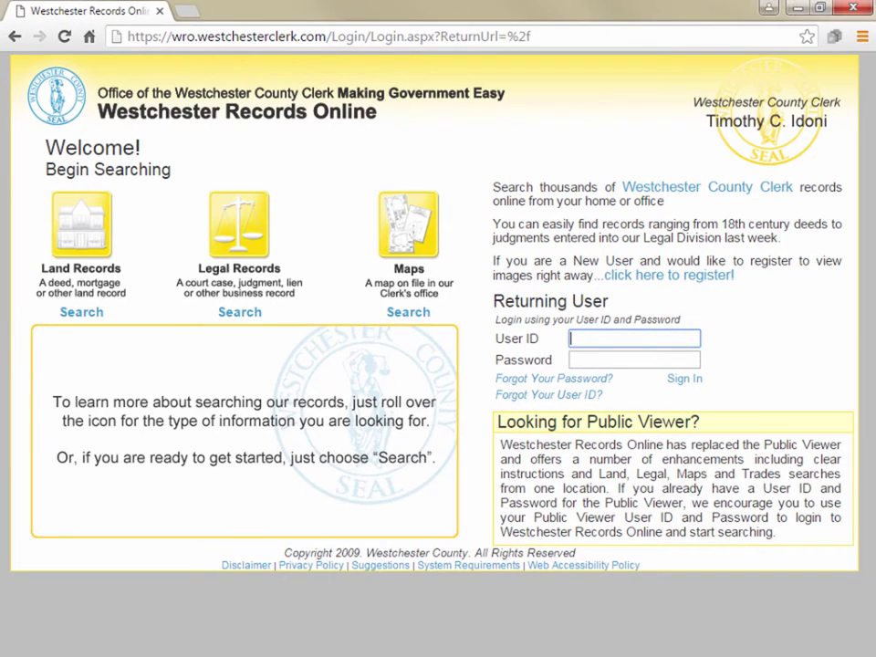
{"action": "mouse_move", "coordinate": [239, 223]}
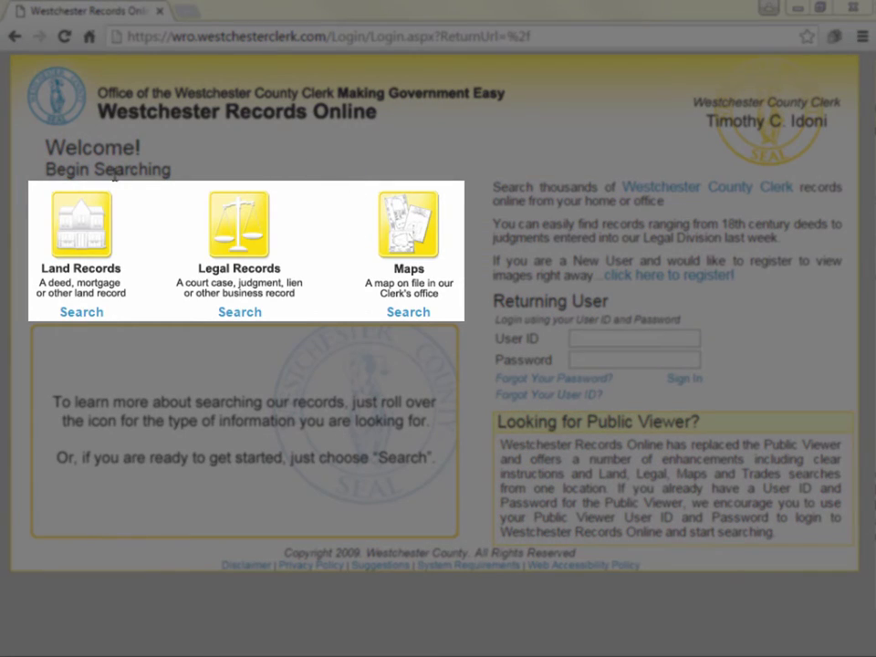
{"action": "mouse_move", "coordinate": [102, 227]}
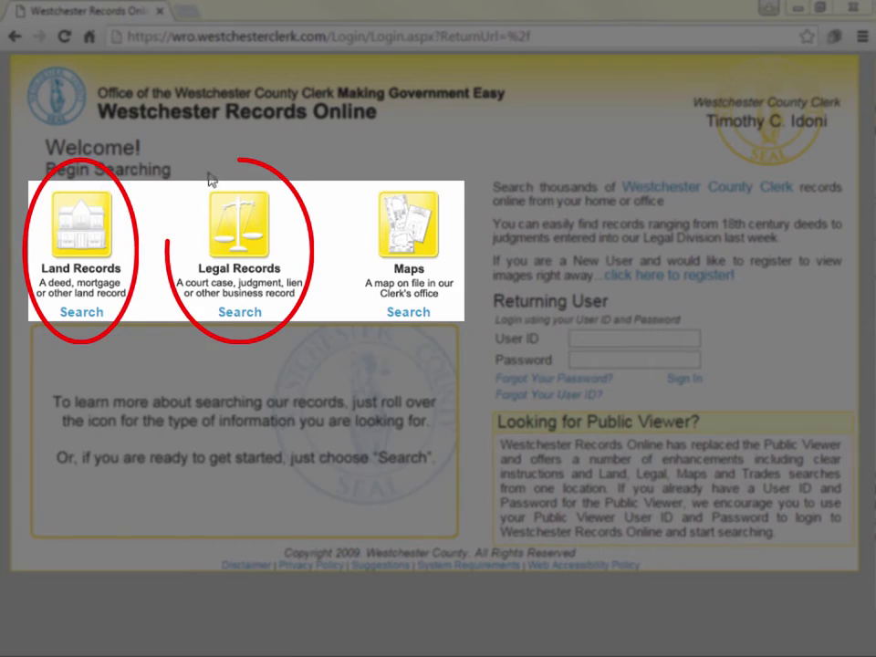
{"action": "mouse_move", "coordinate": [413, 227]}
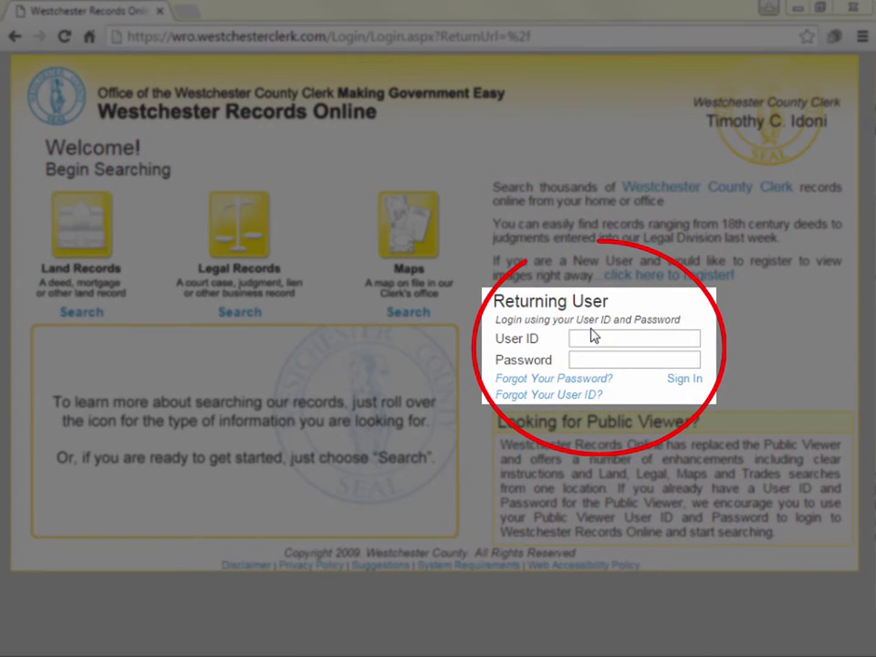
{"action": "left_click", "coordinate": [599, 339]}
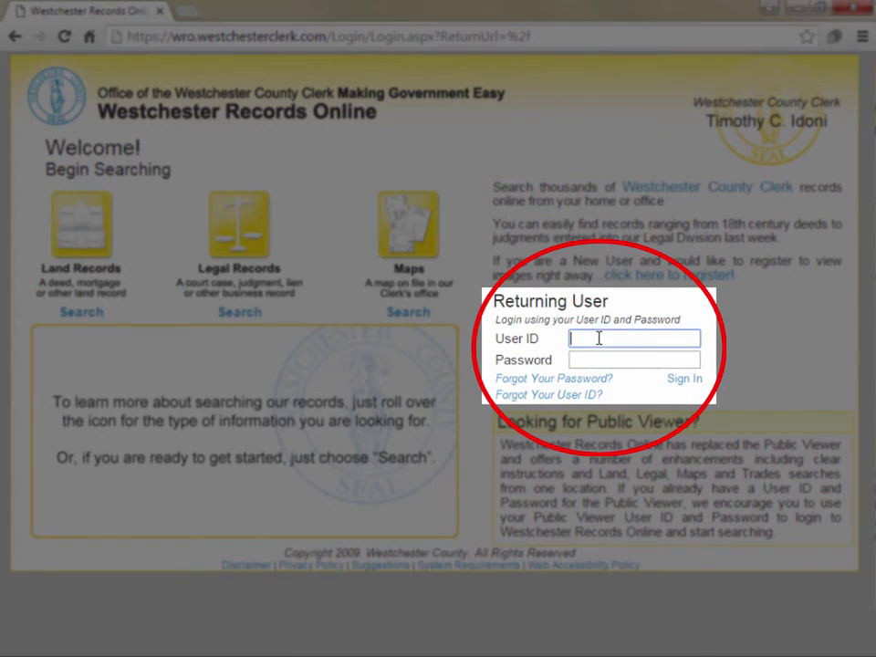
{"action": "type", "text": "userid"}
{"action": "key", "text": "Tab"}
{"action": "type", "text": "•••••"}
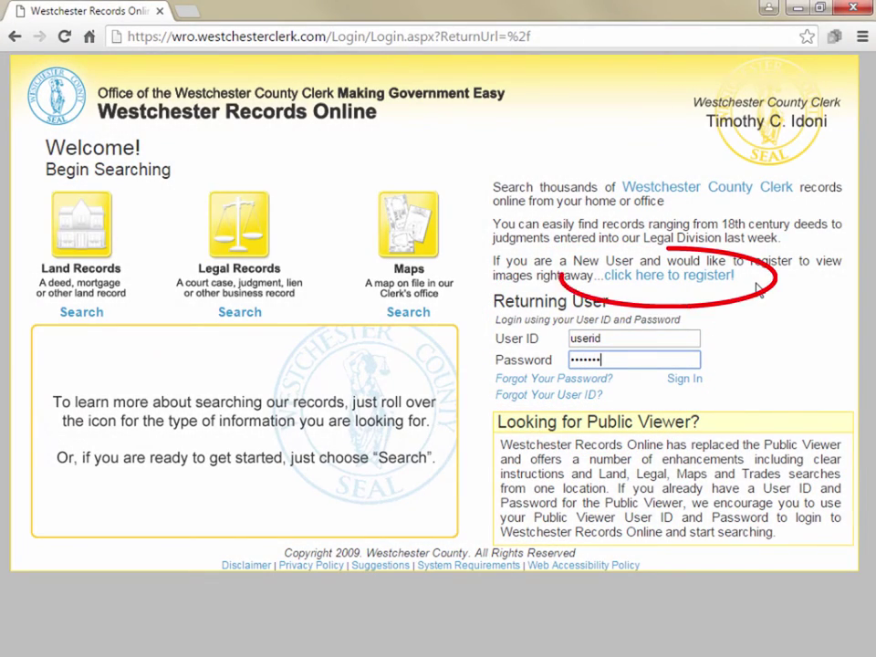
{"action": "key", "text": "BackSpace"}
{"action": "key", "text": "BackSpace"}
{"action": "key", "text": "BackSpace"}
{"action": "key", "text": "BackSpace"}
{"action": "key", "text": "BackSpace"}
{"action": "key", "text": "BackSpace"}
{"action": "key", "text": "BackSpace"}
{"action": "key", "text": "BackSpace"}
{"action": "key", "text": "shift+Tab"}
{"action": "key", "text": "BackSpace"}
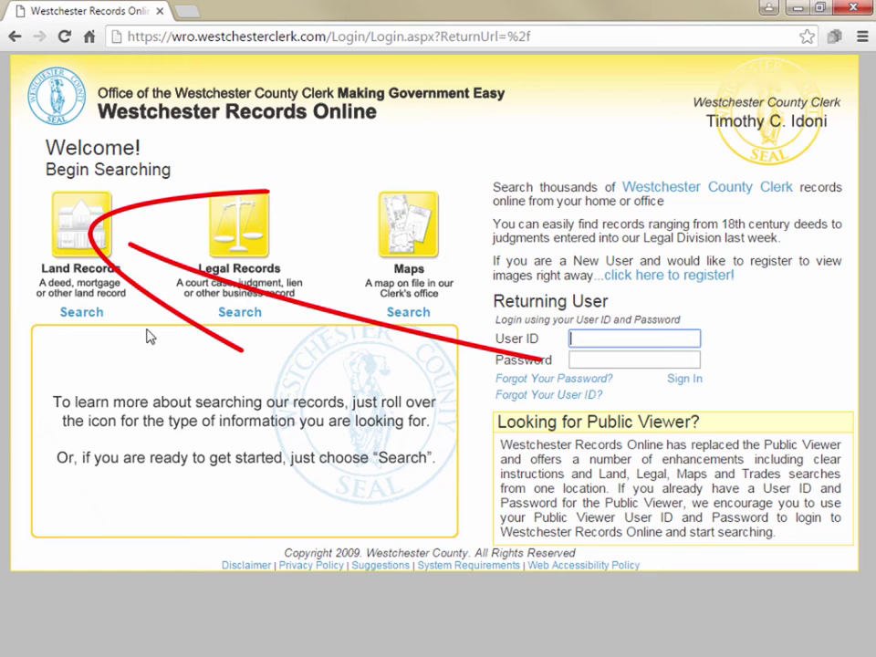
- Open the Land Records search page, then switch to the Legal Records search
{"action": "left_click", "coordinate": [75, 233]}
{"action": "left_click", "coordinate": [74, 233]}
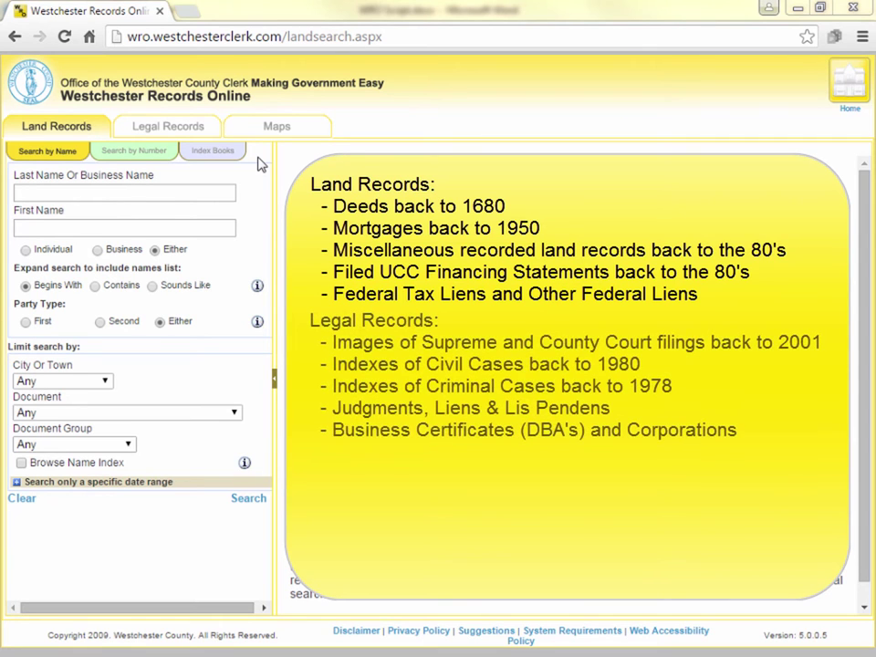
{"action": "left_click", "coordinate": [170, 132]}
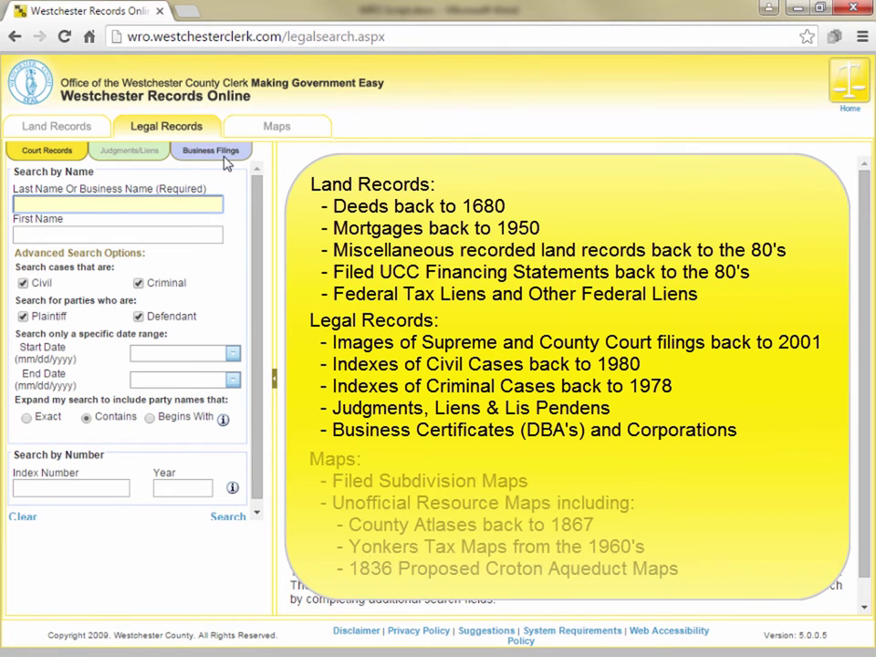
- View the Maps search's Resource Maps form and inspect its Type list without choosing
{"action": "left_click", "coordinate": [278, 137]}
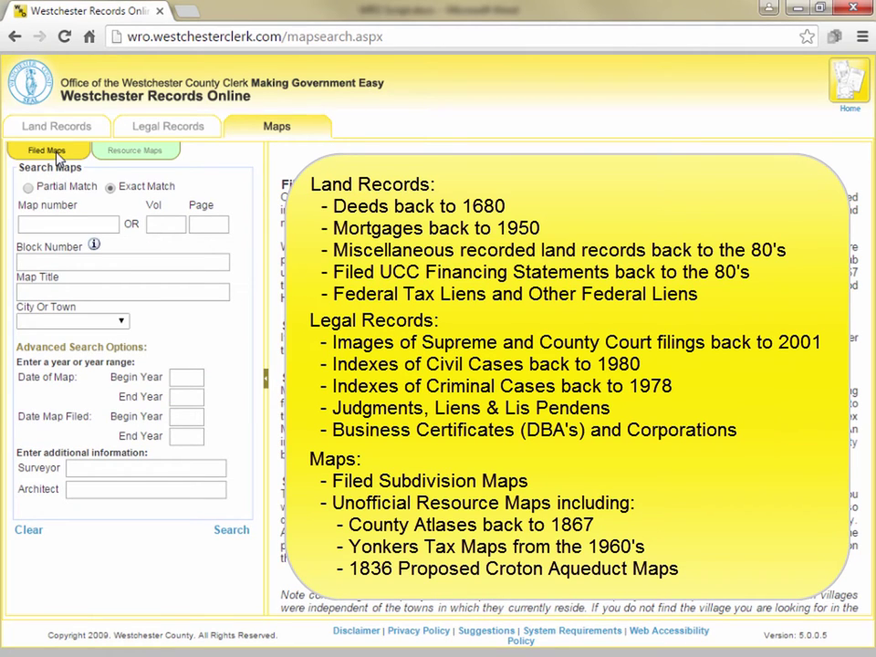
{"action": "left_click", "coordinate": [139, 152]}
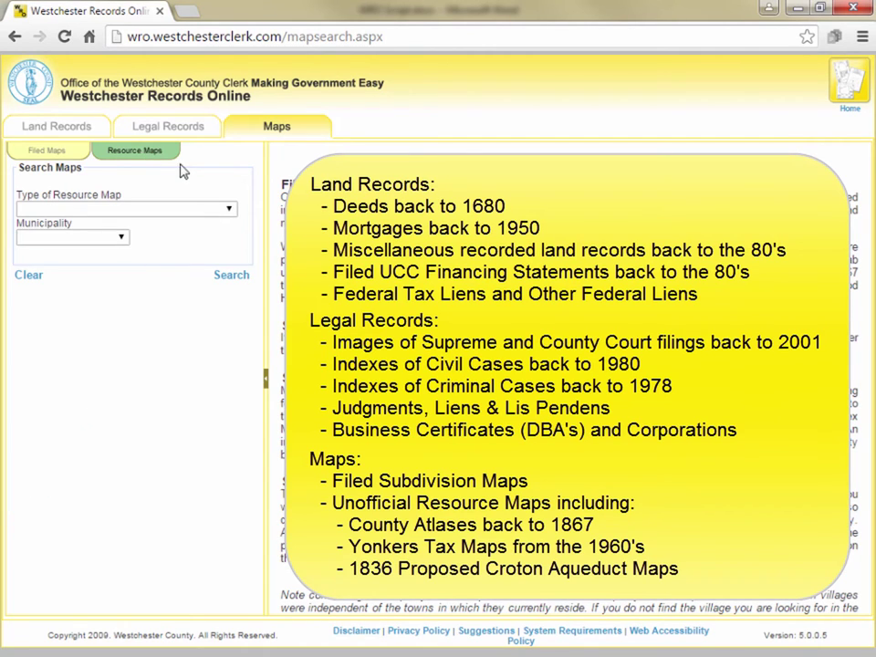
{"action": "left_click", "coordinate": [229, 209]}
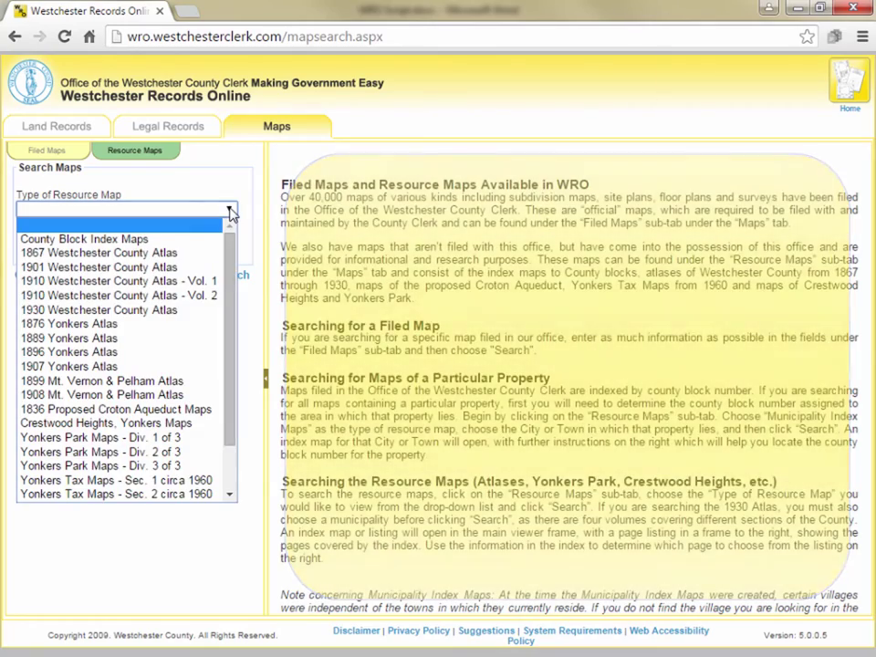
{"action": "left_click", "coordinate": [231, 210]}
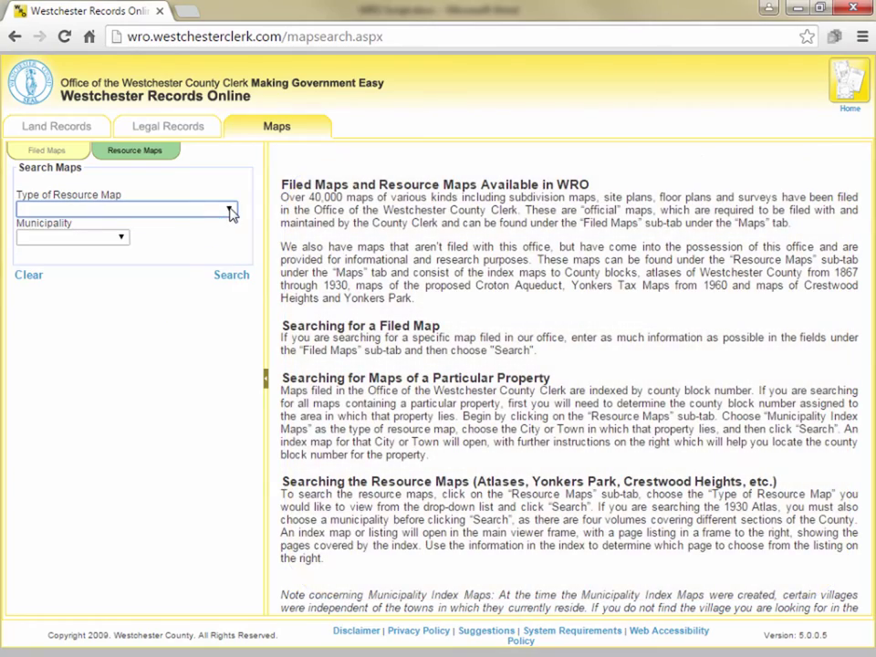
- Go back to Land Records and read, then dismiss, the Sounds Like matching-options help
{"action": "left_click", "coordinate": [60, 129]}
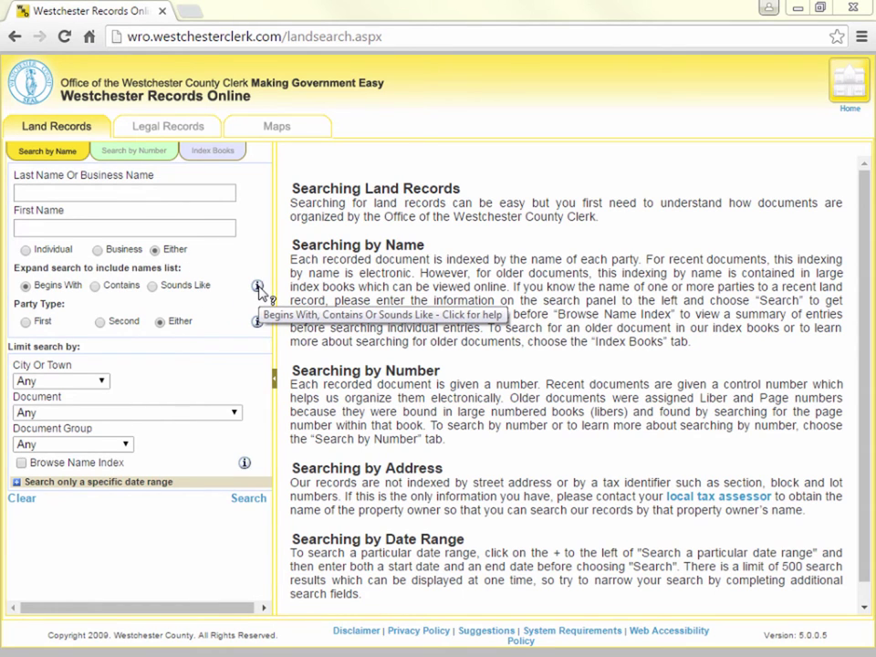
{"action": "left_click", "coordinate": [258, 286]}
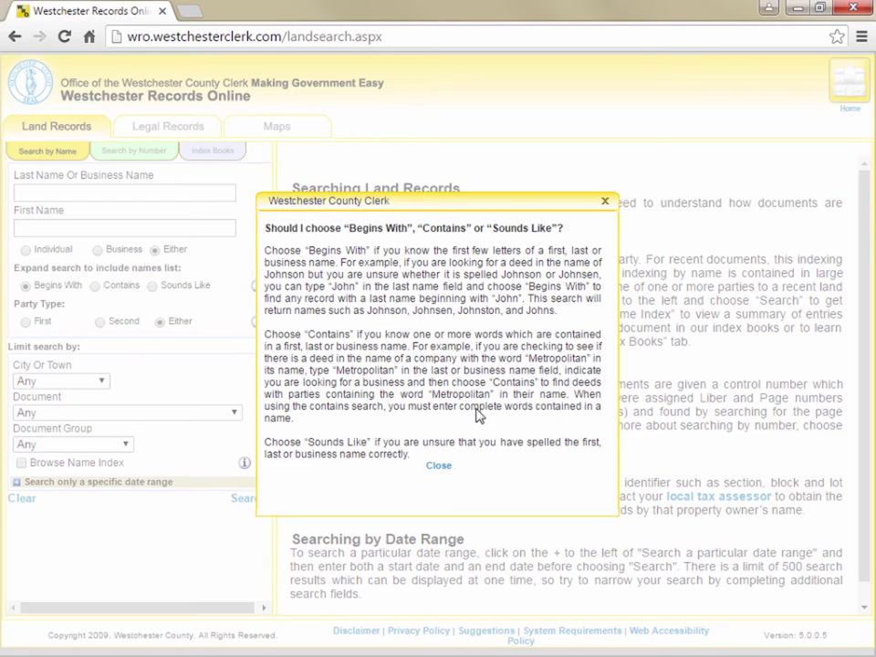
{"action": "left_click", "coordinate": [445, 469]}
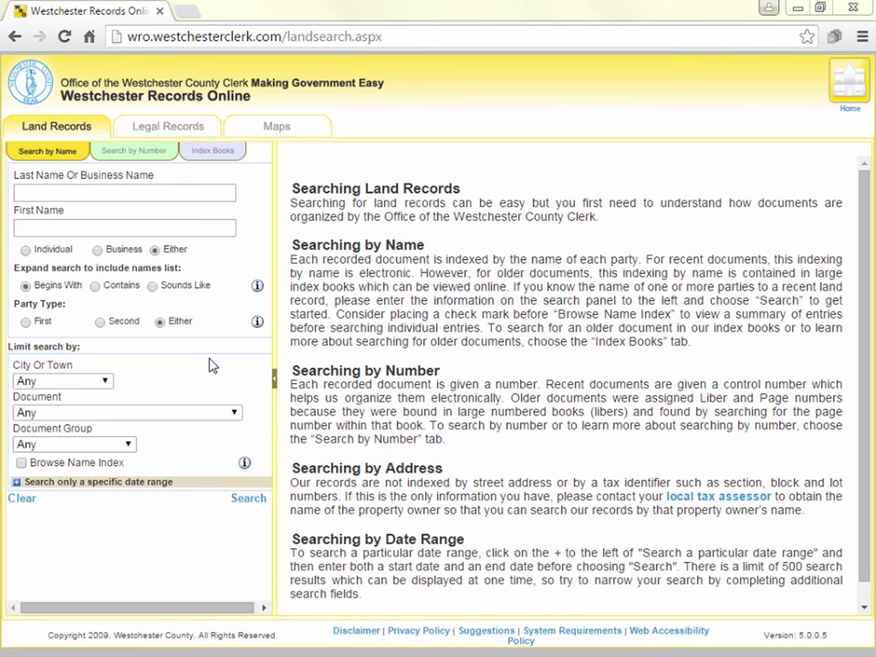
- Search Land Records for the last name 'macy', returning 442 results
{"action": "left_click", "coordinate": [205, 191]}
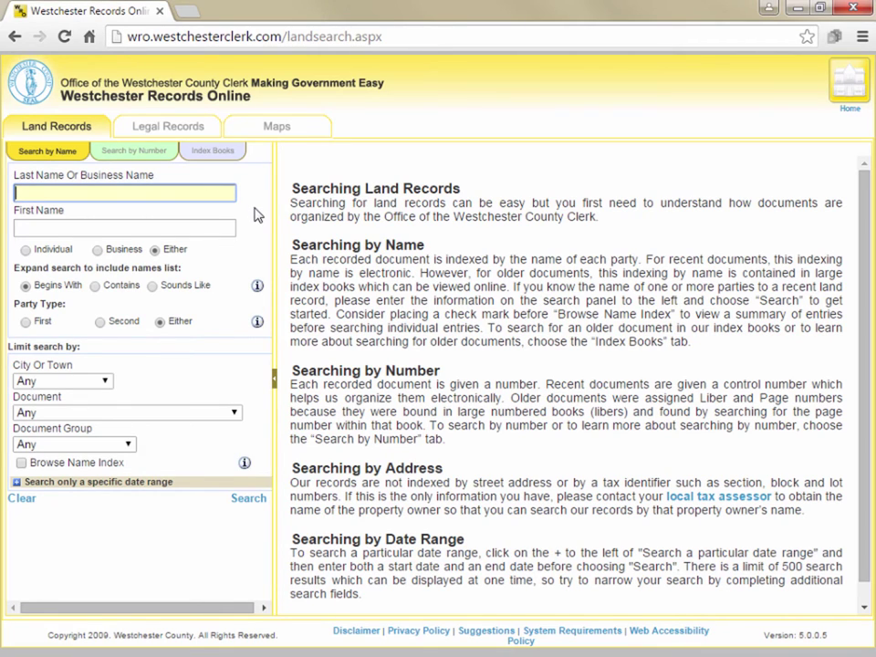
{"action": "type", "text": "macy"}
{"action": "left_click", "coordinate": [249, 499]}
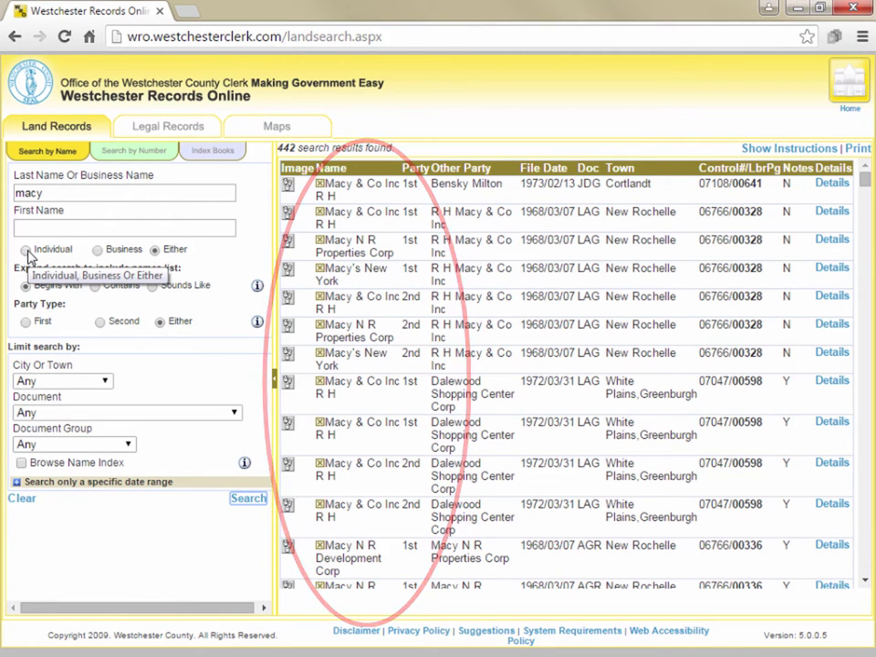
- Filter the macy search to Individual names and First party type, leaving 65 results
{"action": "left_click", "coordinate": [27, 250]}
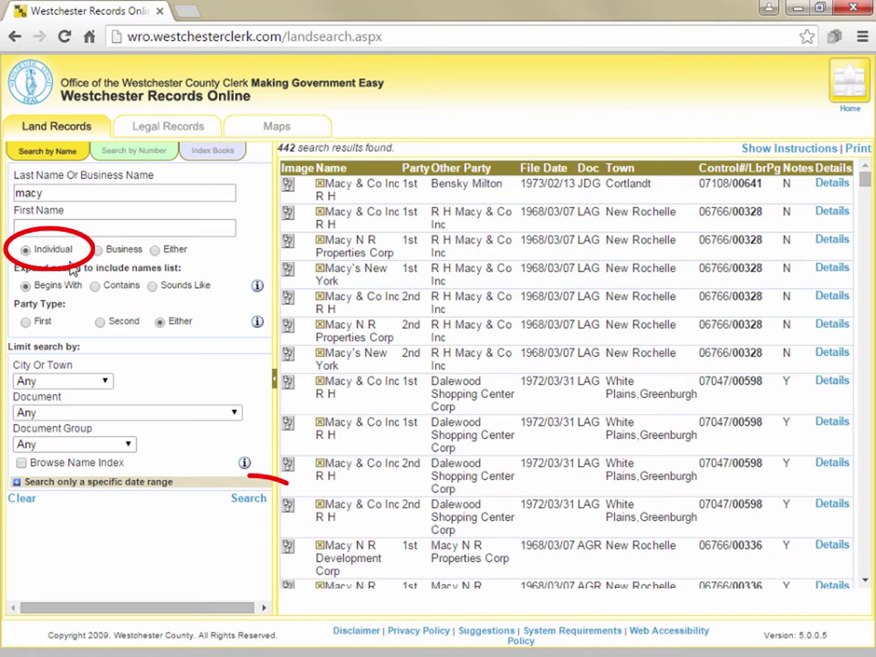
{"action": "left_click", "coordinate": [254, 504]}
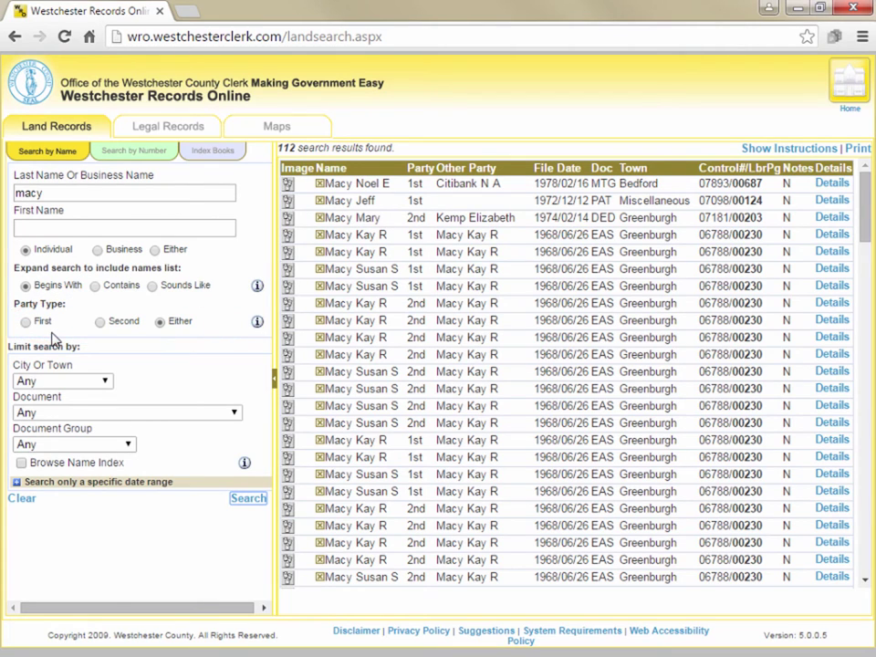
{"action": "left_click", "coordinate": [26, 321]}
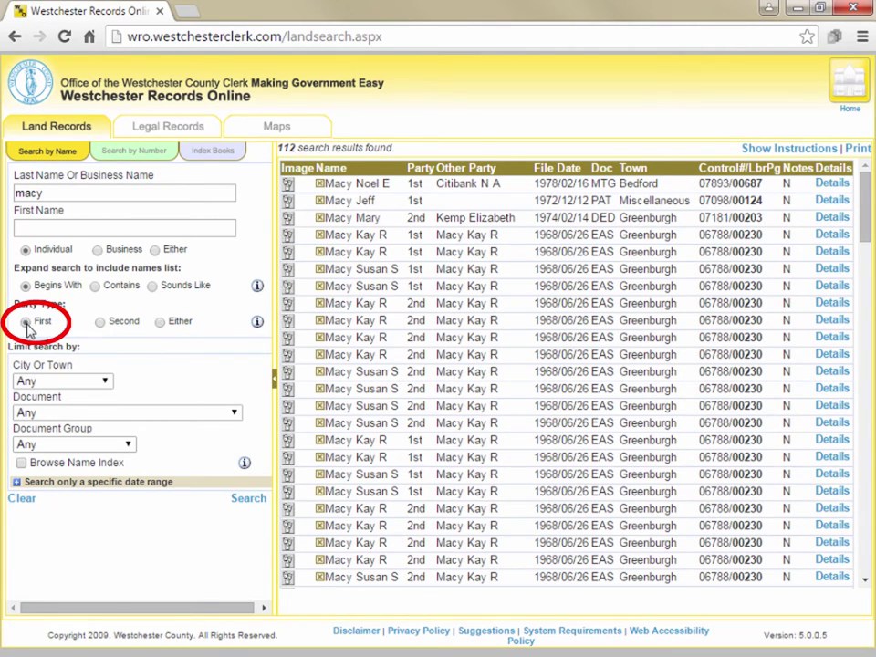
{"action": "left_click", "coordinate": [248, 498]}
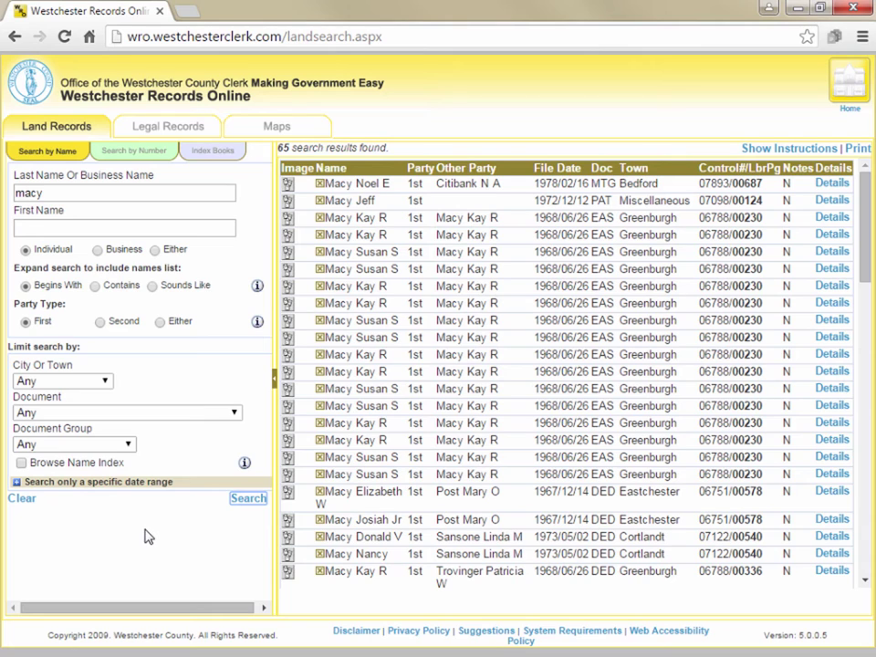
- Set City Or Town to Mt. Pleasant and rerun the search, leaving 10 results
{"action": "left_click", "coordinate": [105, 383]}
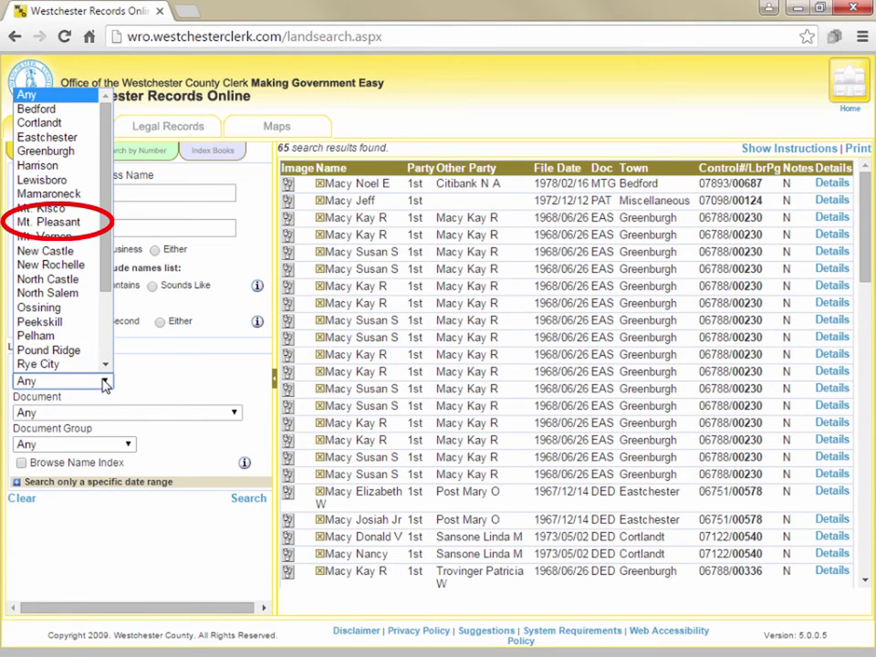
{"action": "left_click", "coordinate": [79, 226]}
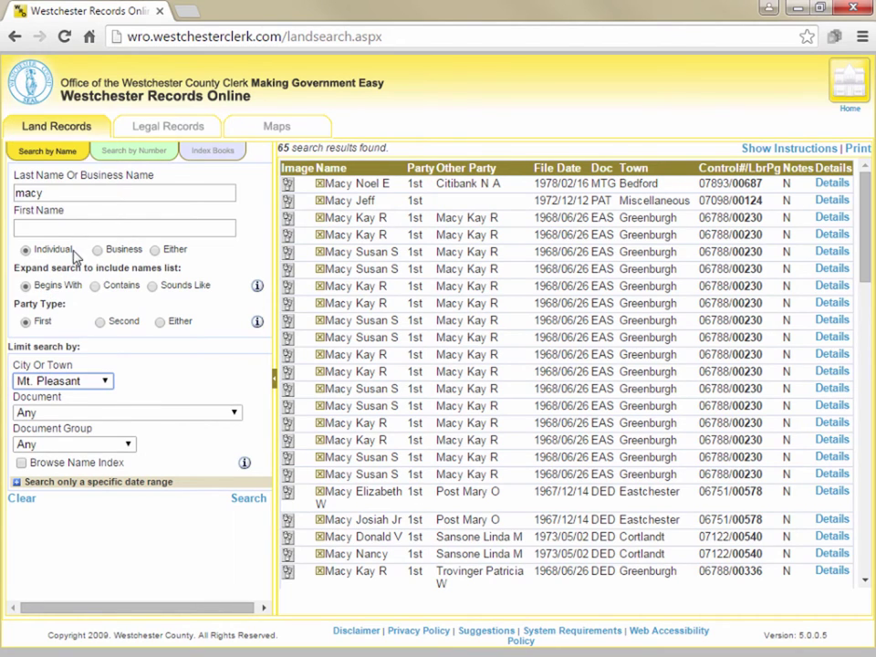
{"action": "left_click", "coordinate": [240, 505]}
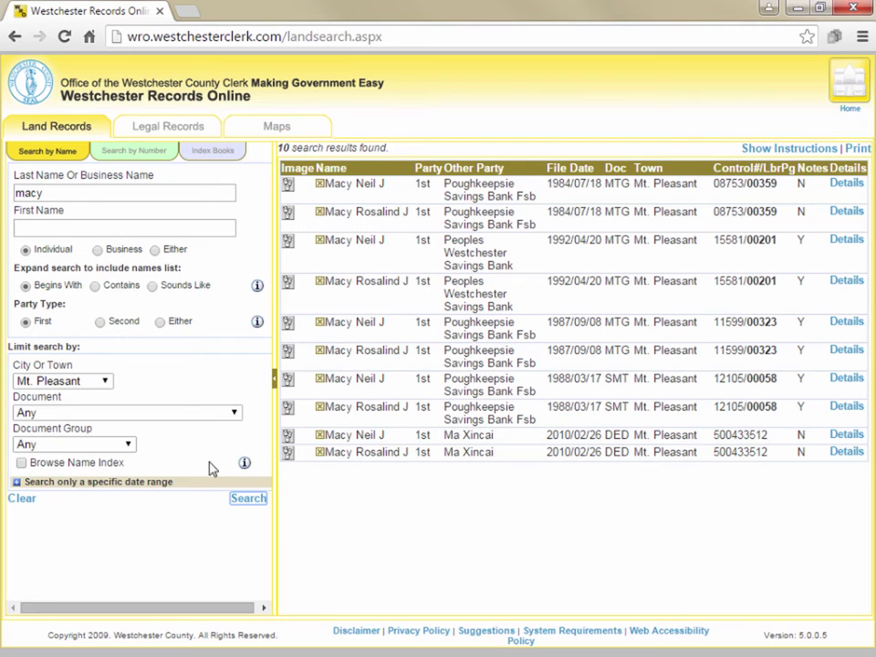
{"action": "left_click", "coordinate": [234, 412]}
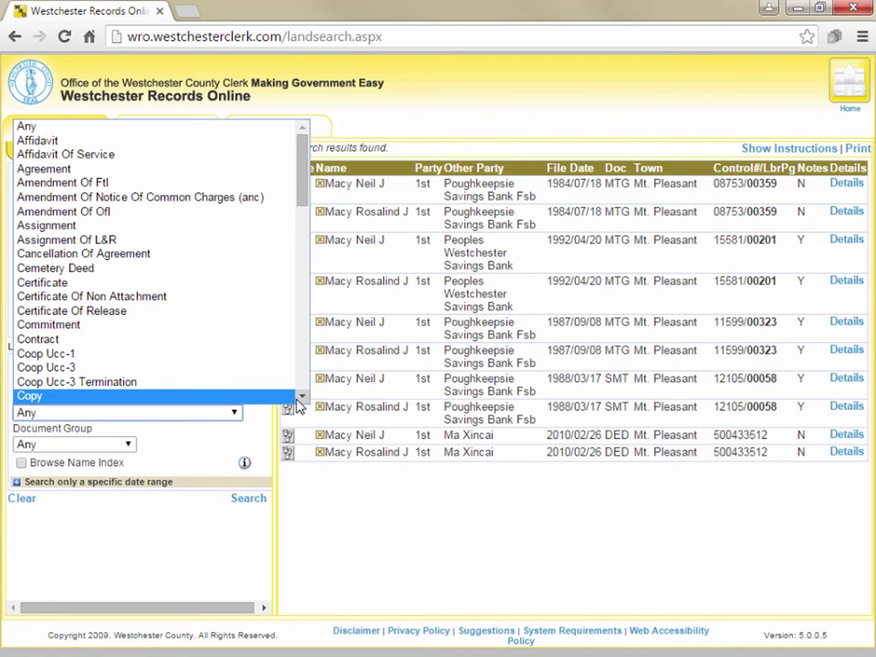
- Set Document to Mortgage with Document Group left at Any, narrowing results to 6
{"action": "scroll", "coordinate": [301, 388], "scroll_direction": "down", "scroll_amount": 5}
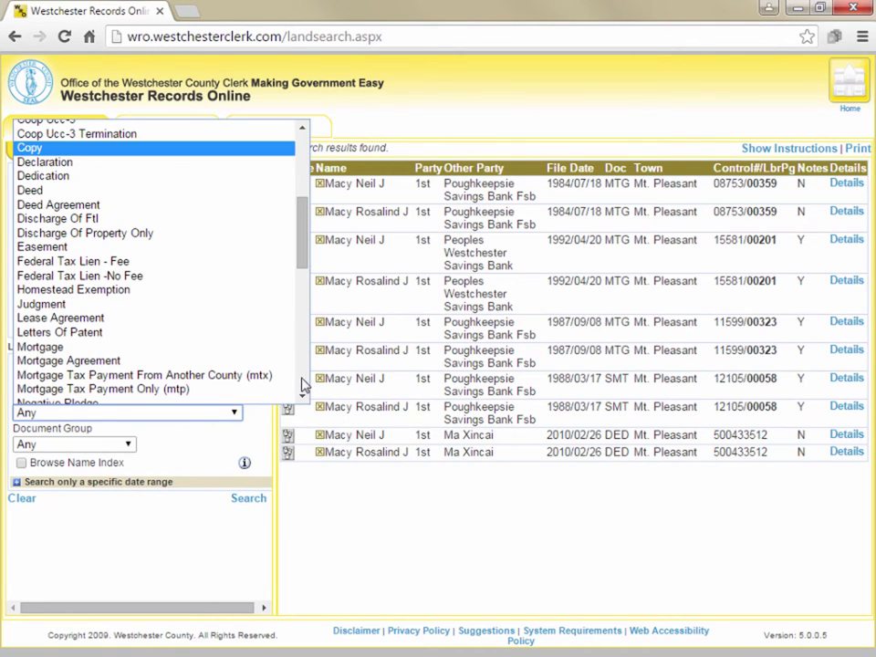
{"action": "left_click", "coordinate": [51, 348]}
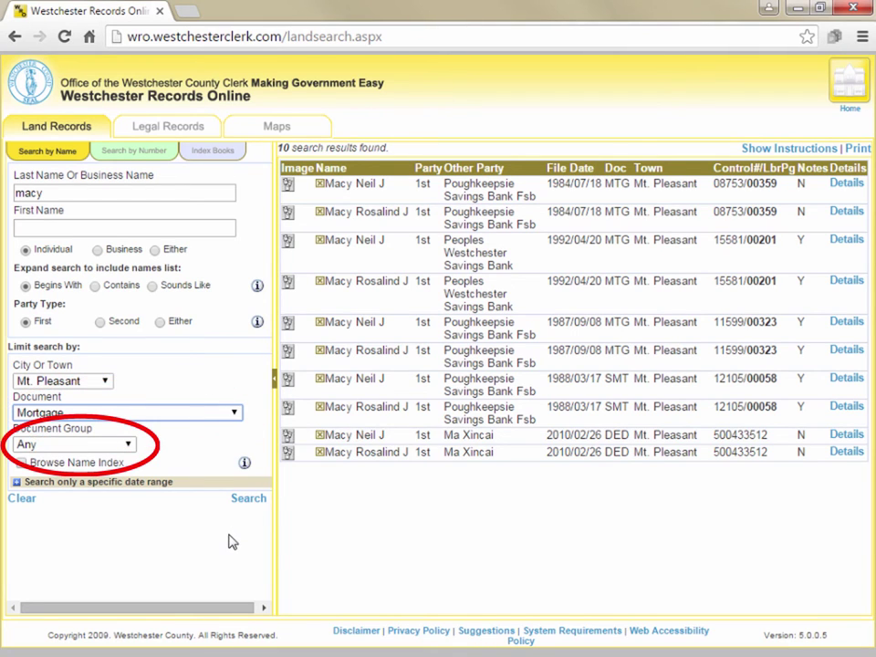
{"action": "left_click", "coordinate": [129, 446]}
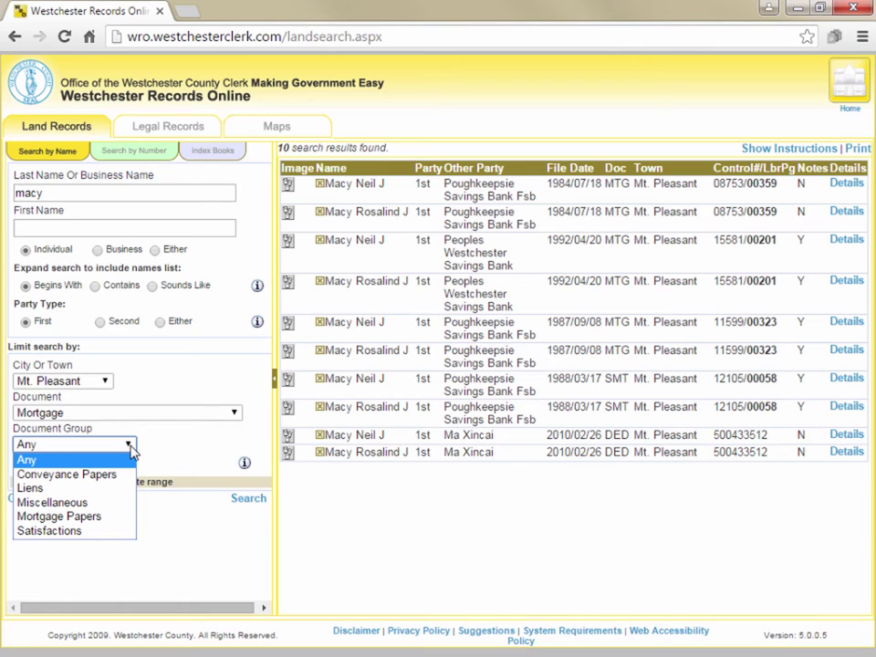
{"action": "left_click", "coordinate": [132, 447]}
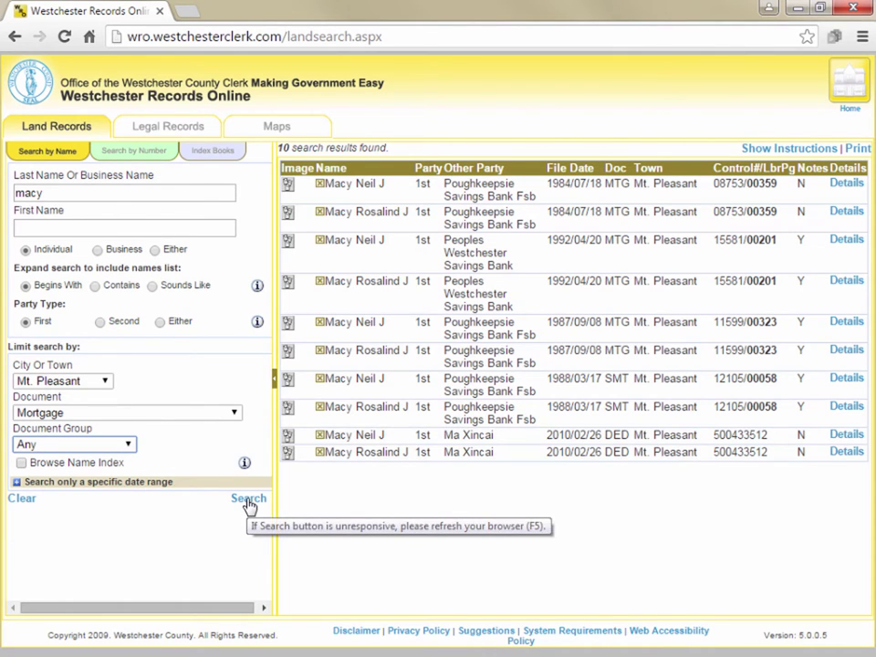
{"action": "left_click", "coordinate": [248, 500]}
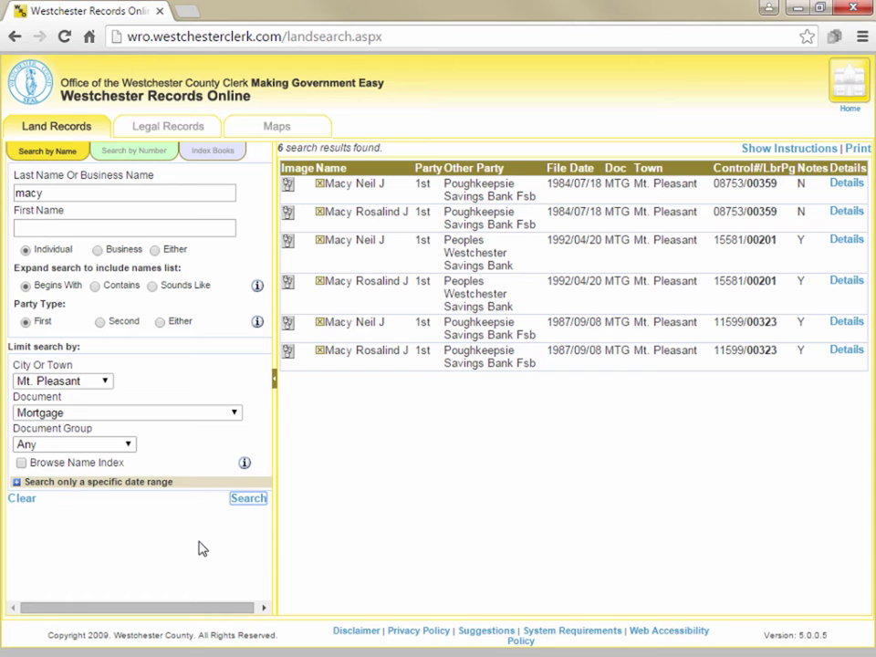
- Reset Document to Any and choose the Mortgage Papers group, returning 8 results
{"action": "left_click", "coordinate": [235, 412]}
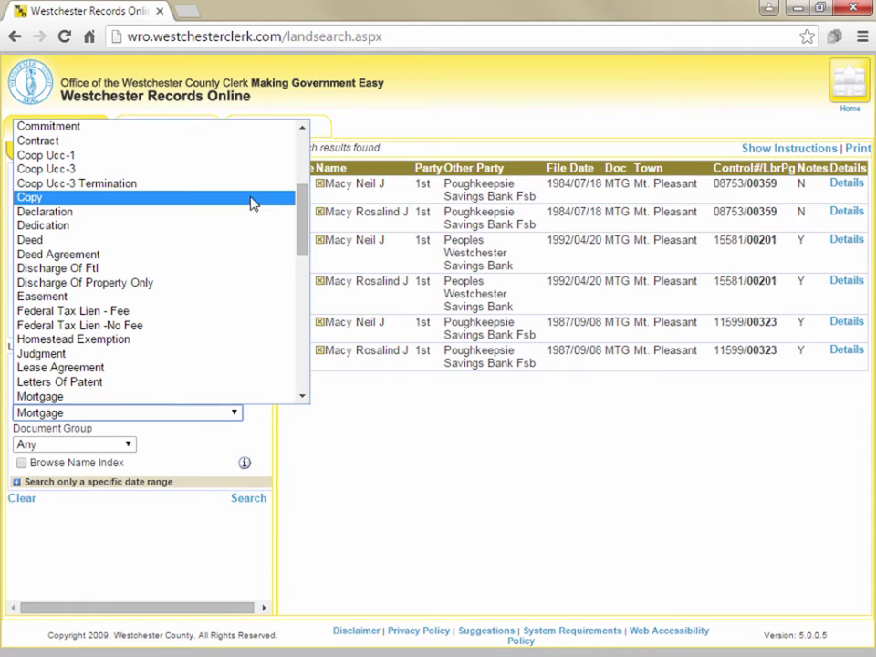
{"action": "scroll", "coordinate": [274, 146], "scroll_direction": "up", "scroll_amount": 5}
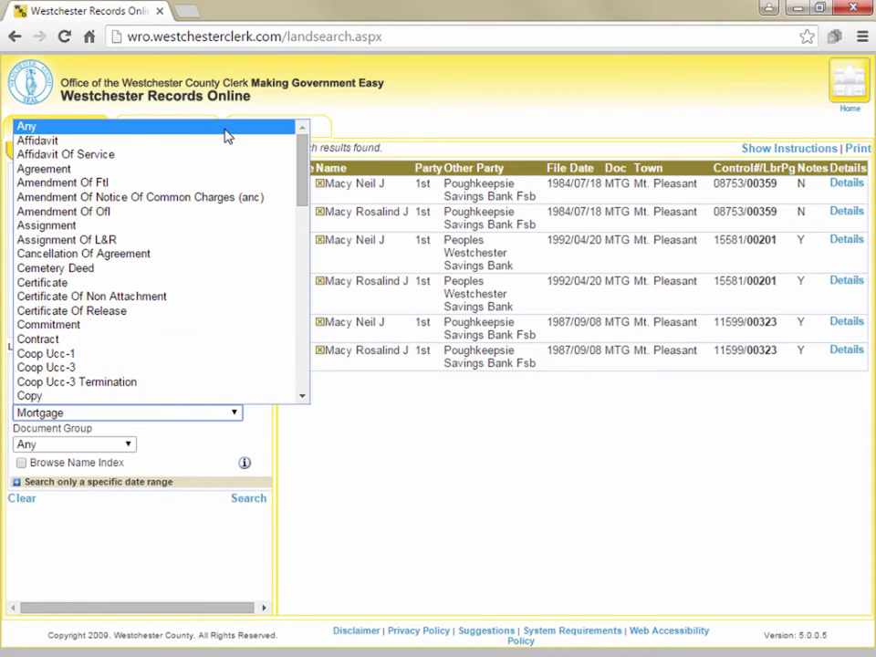
{"action": "left_click", "coordinate": [224, 128]}
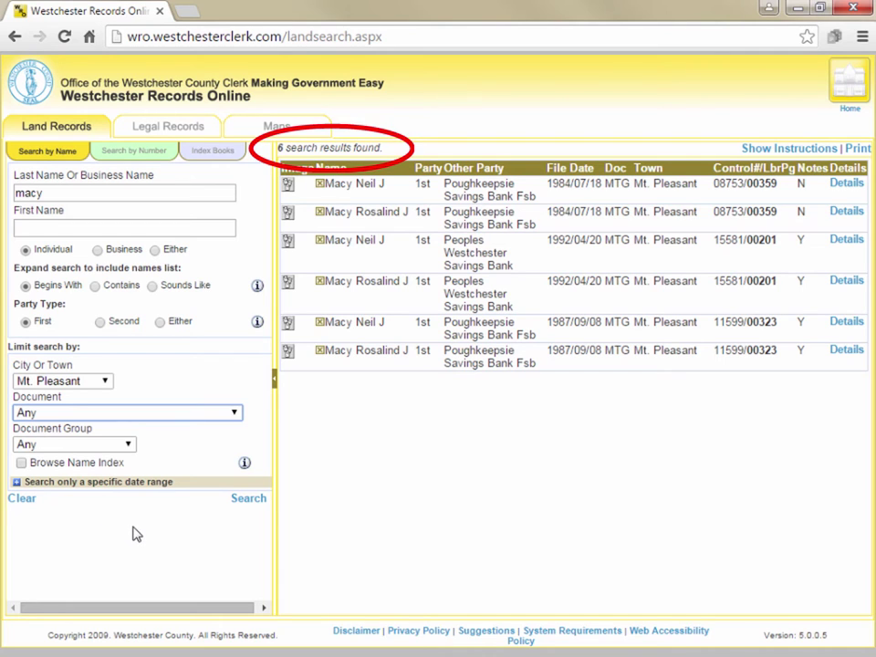
{"action": "left_click", "coordinate": [125, 444]}
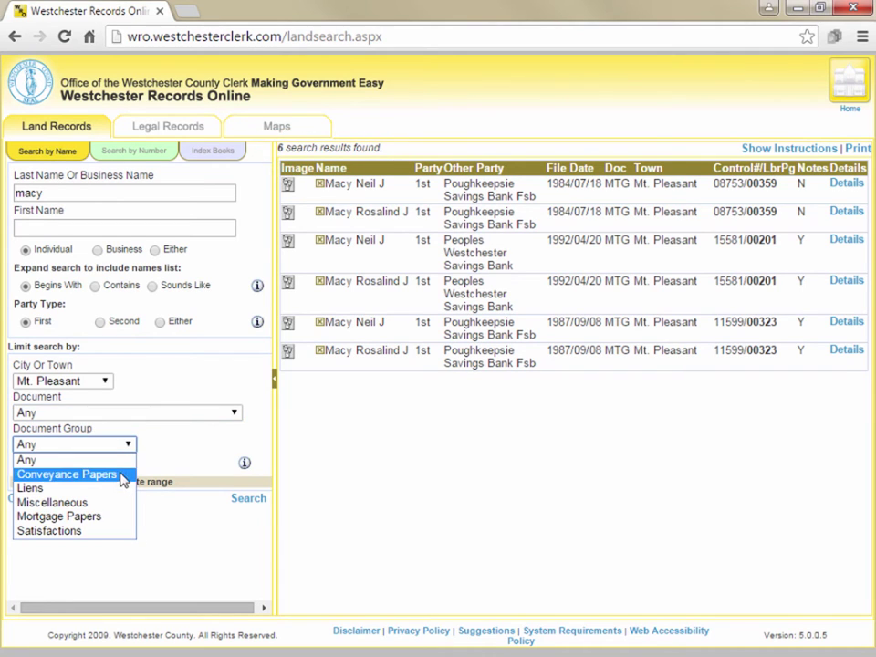
{"action": "left_click", "coordinate": [106, 517]}
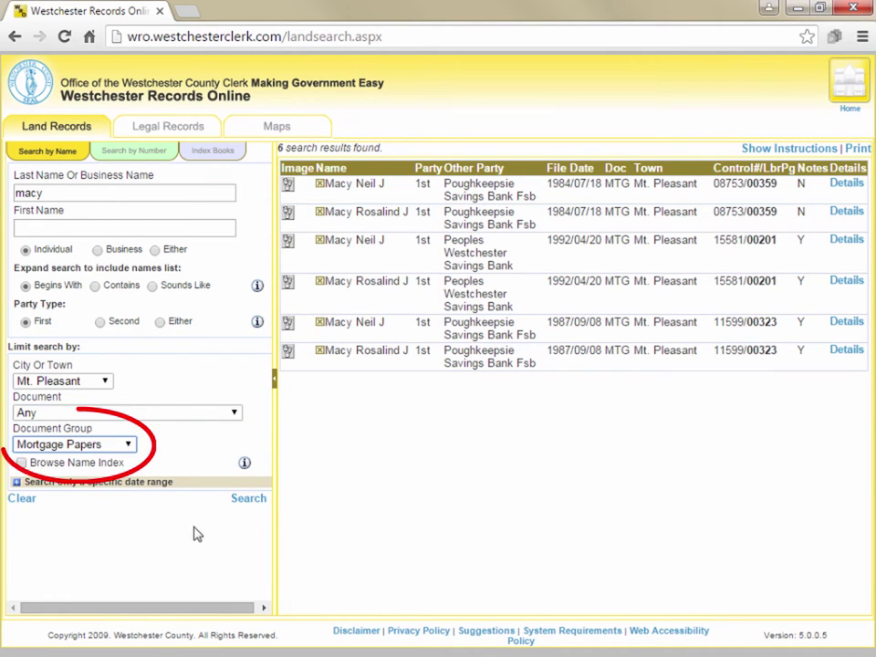
{"action": "left_click", "coordinate": [248, 500]}
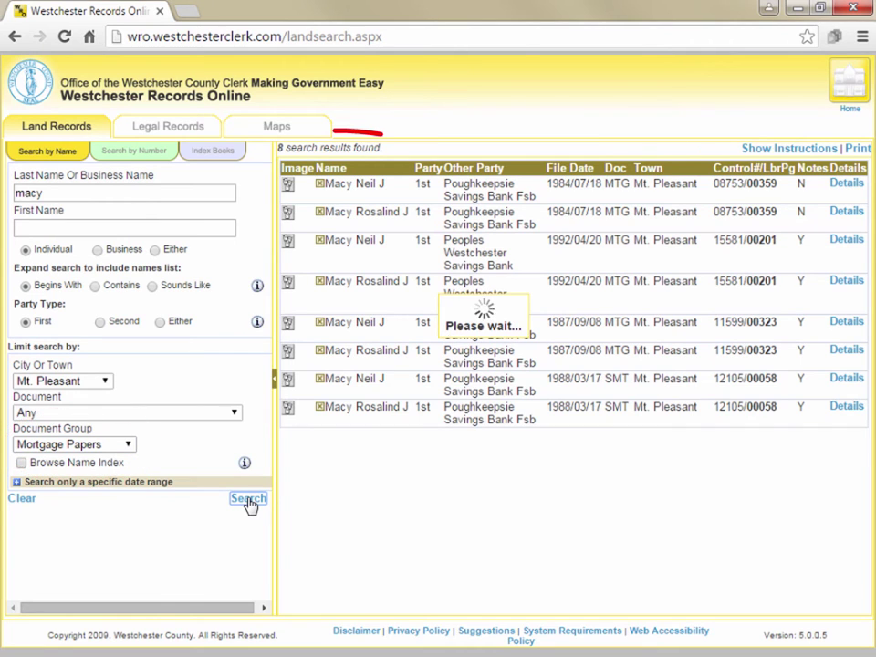
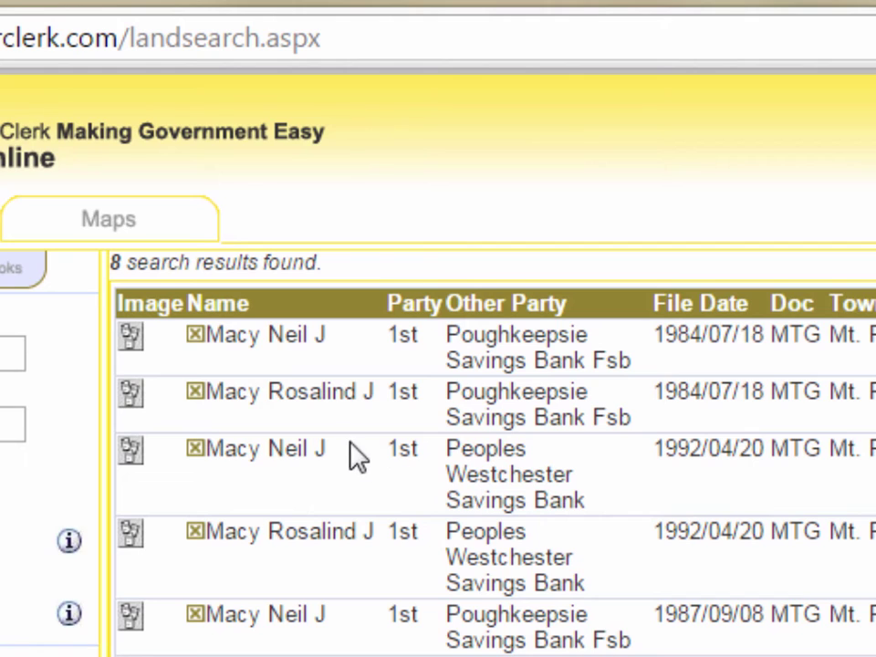
- Remove both 1984/07/18 mortgage results, then open and cancel the print preview twice
{"action": "left_click", "coordinate": [195, 336]}
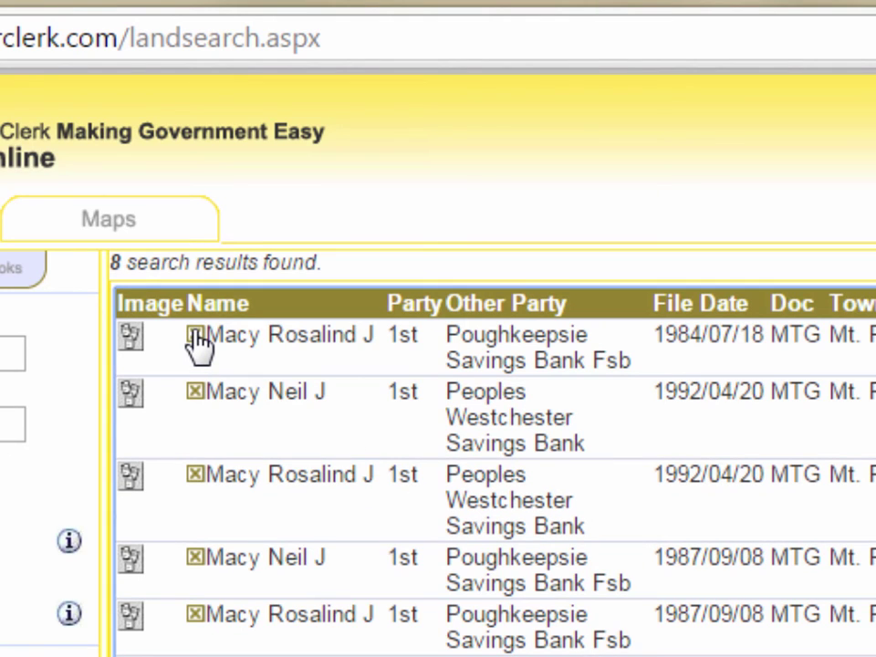
{"action": "left_click", "coordinate": [195, 337]}
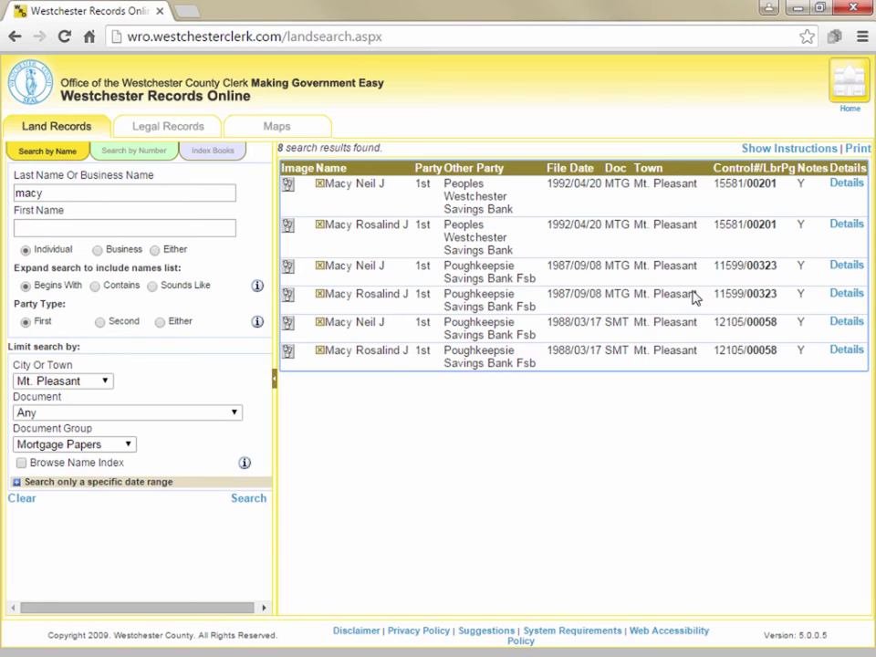
{"action": "left_click", "coordinate": [855, 151]}
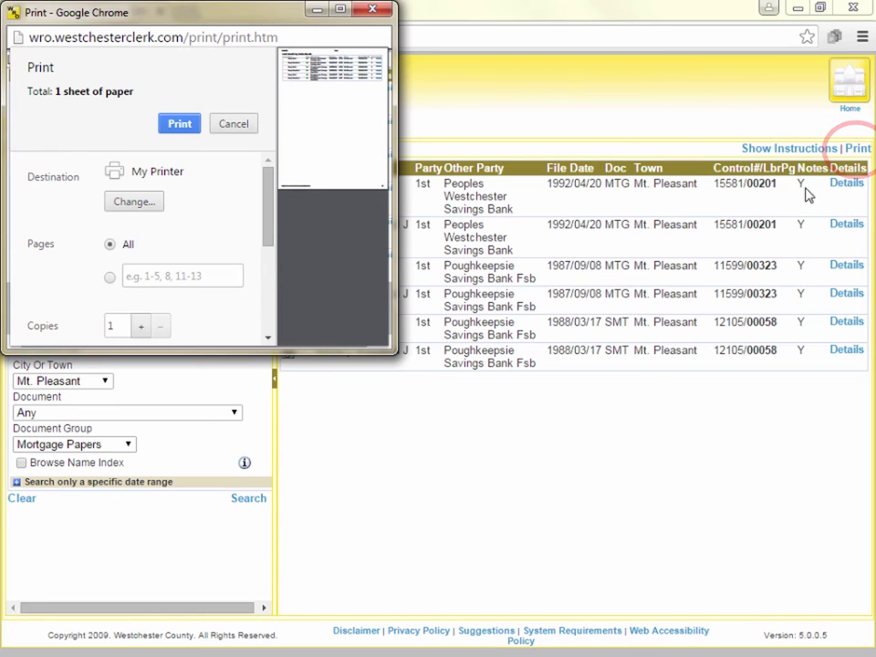
{"action": "left_click_drag", "start_coordinate": [394, 350], "coordinate": [728, 611]}
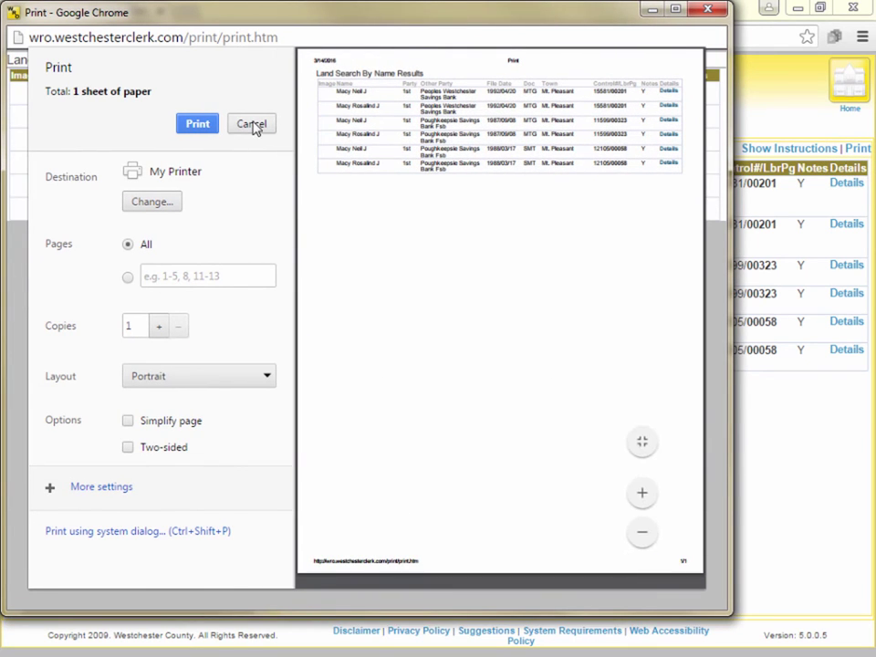
{"action": "left_click", "coordinate": [253, 125]}
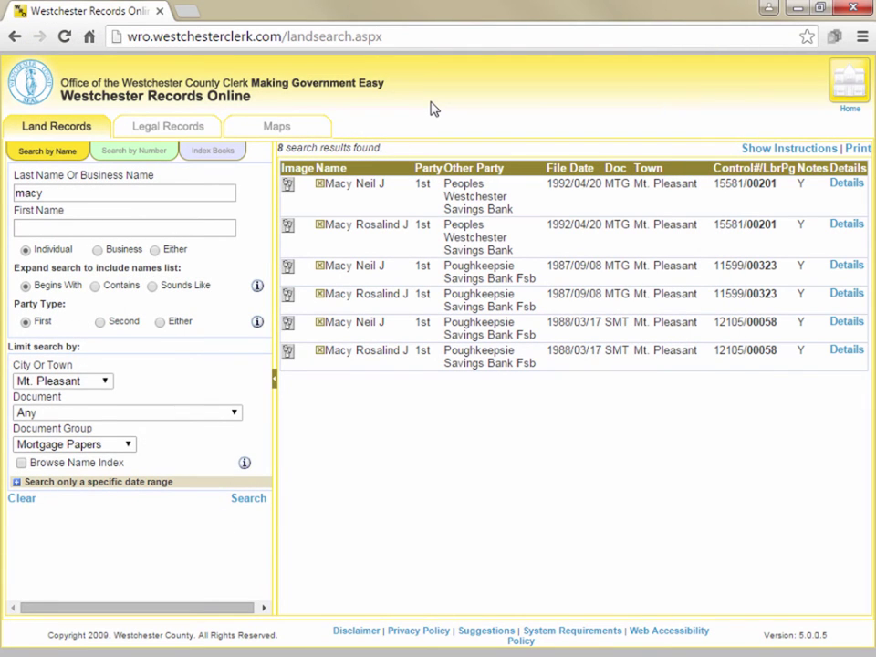
{"action": "key", "text": "ctrl+p"}
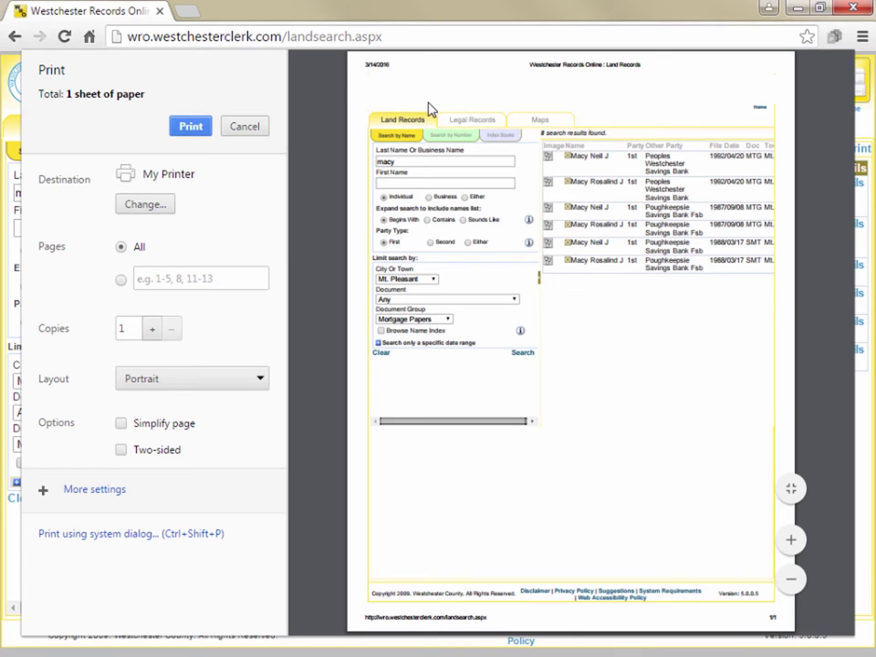
{"action": "left_click", "coordinate": [255, 126]}
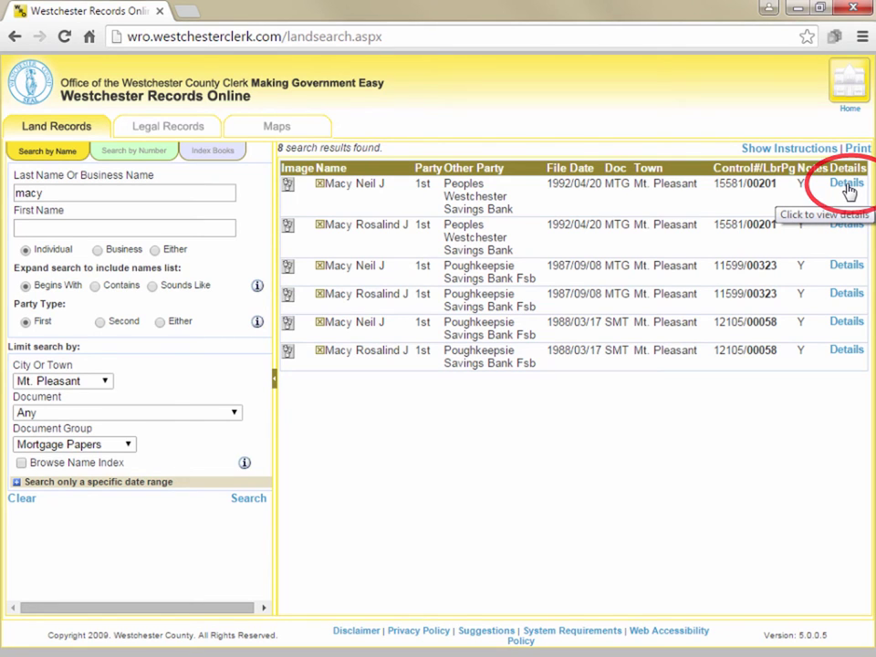
- View the 1992/04/20 record's details, narrow the search to first name 'n', and drop the 1984/07/18 row
{"action": "left_click", "coordinate": [847, 187]}
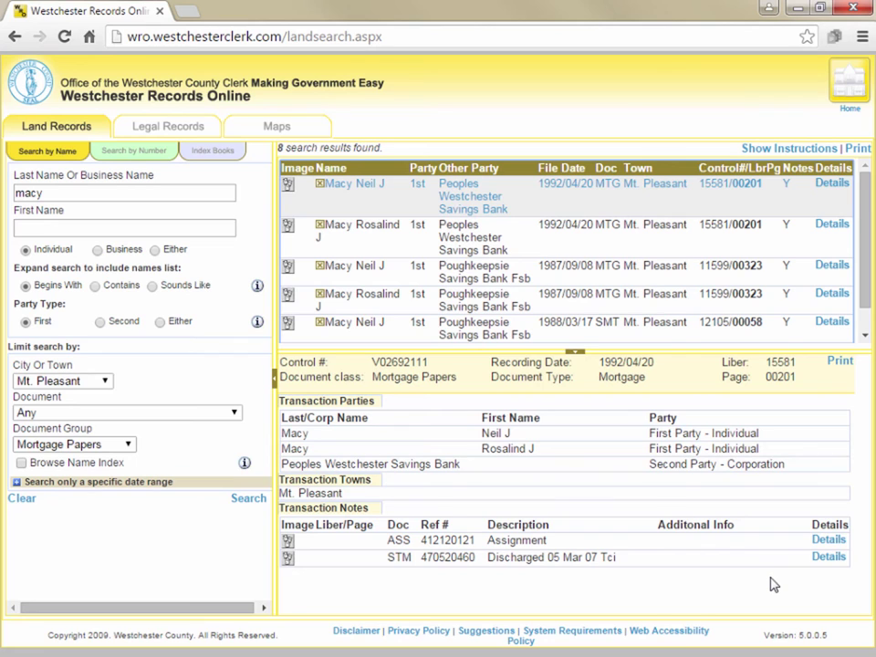
{"action": "left_click", "coordinate": [571, 356]}
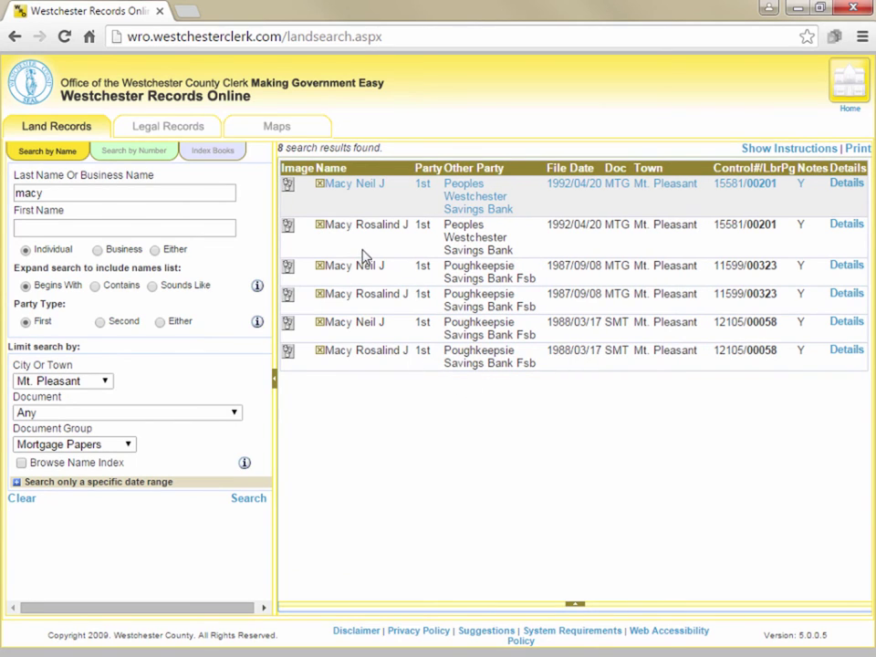
{"action": "left_click", "coordinate": [42, 226]}
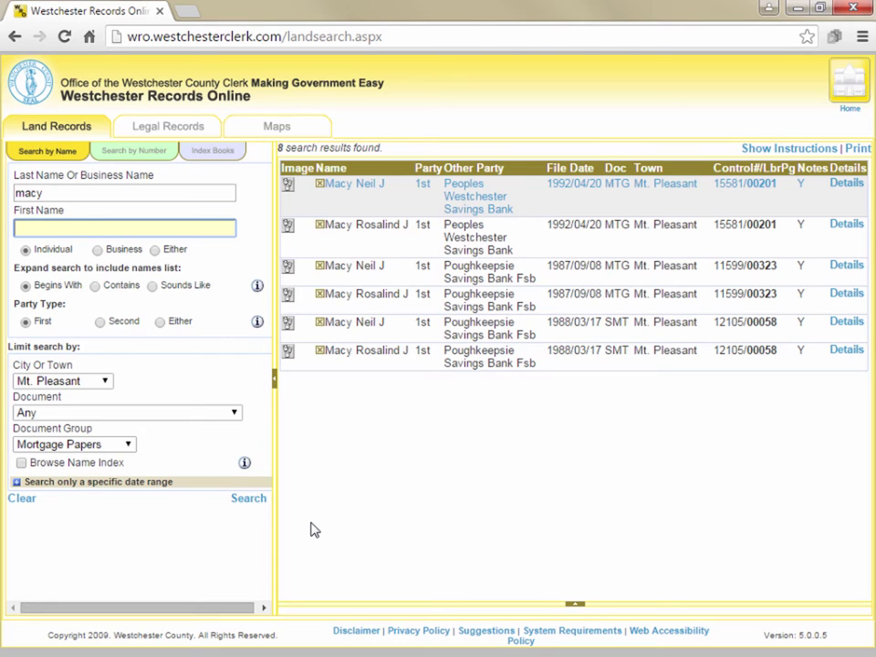
{"action": "left_click", "coordinate": [257, 502]}
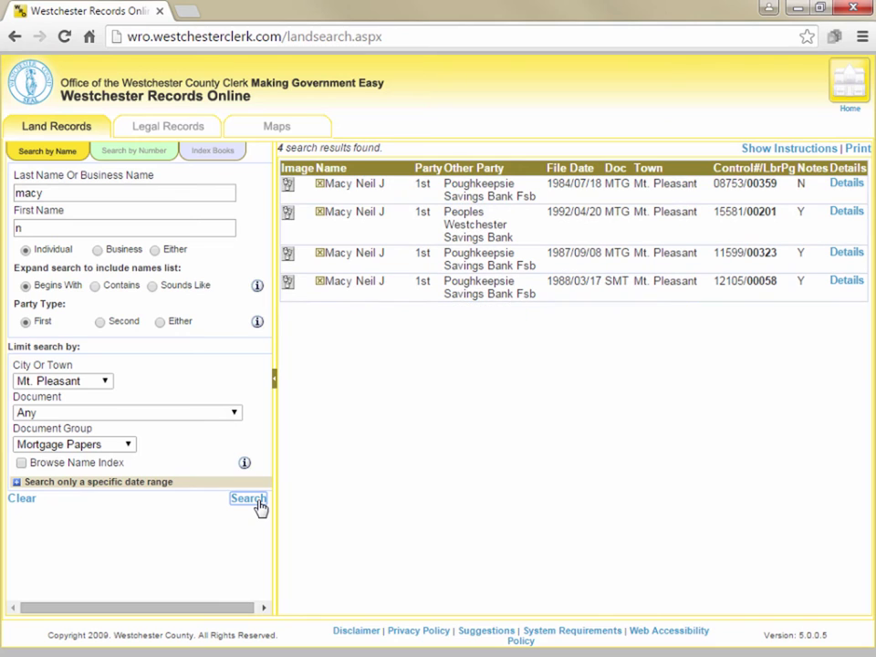
{"action": "left_click", "coordinate": [320, 185]}
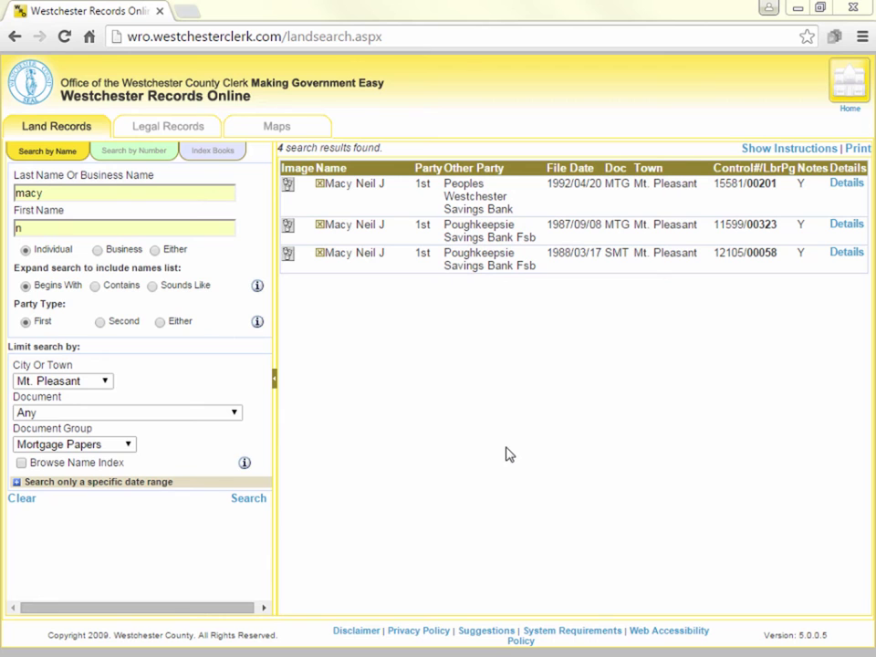
- Return to the welcome page and sign in with the user ID and password
{"action": "left_click", "coordinate": [852, 114]}
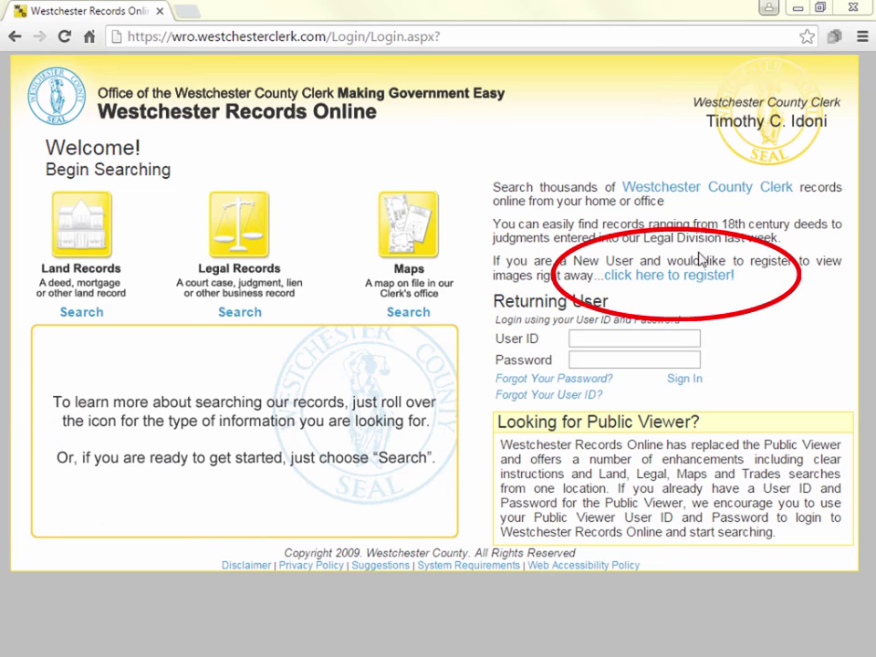
{"action": "left_click", "coordinate": [663, 336]}
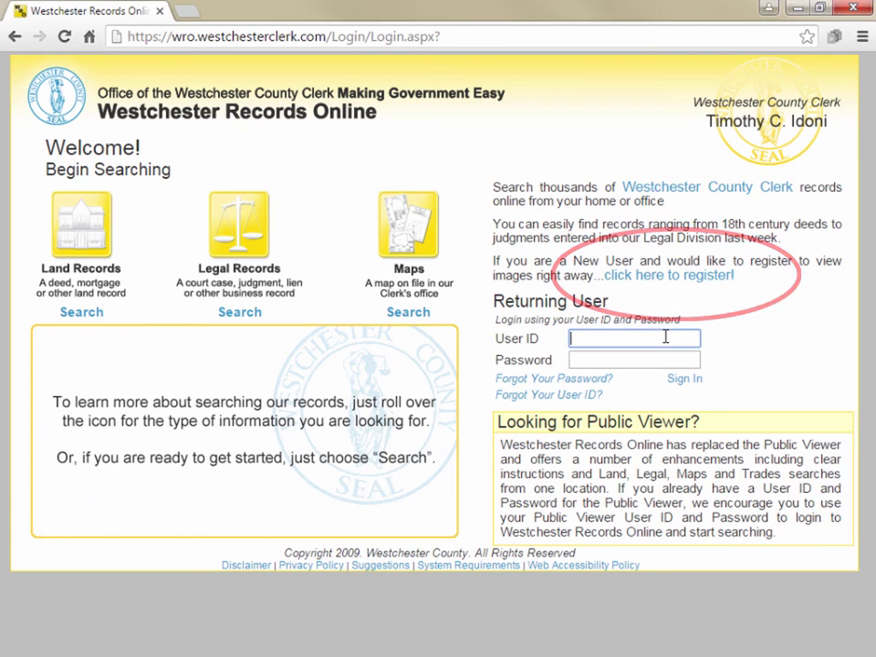
{"action": "type", "text": "user"}
{"action": "key", "text": "Tab"}
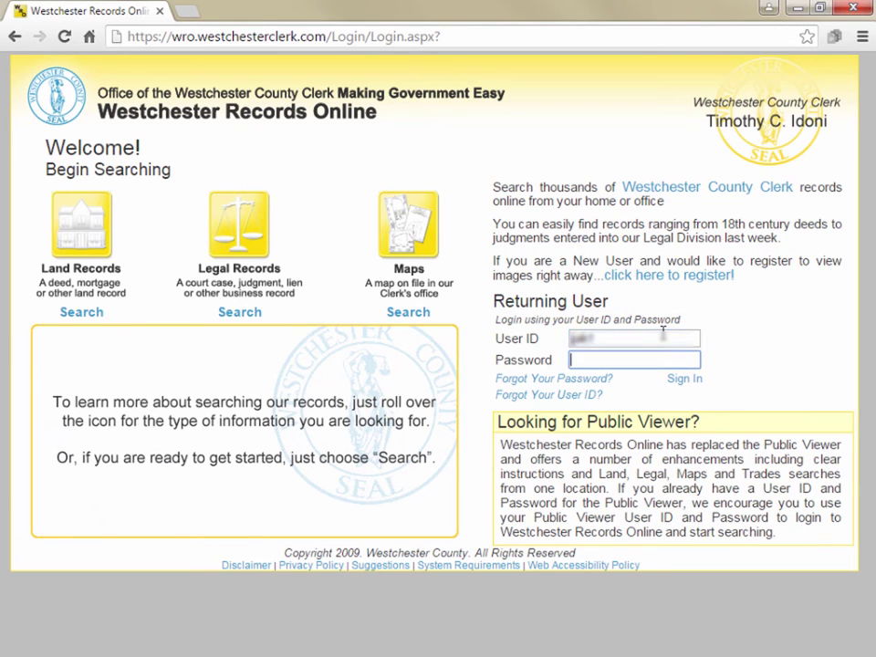
{"action": "key", "text": "Return"}
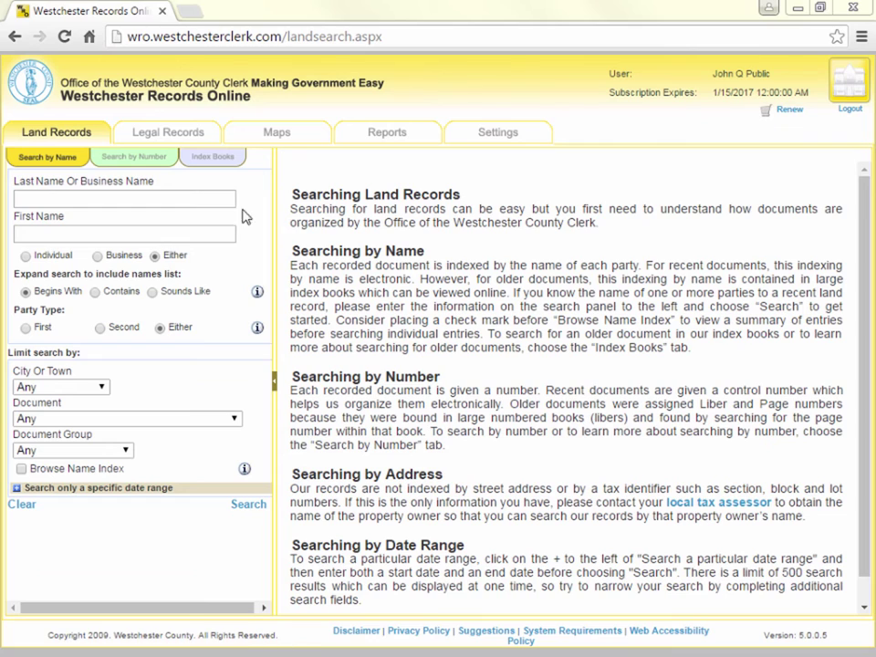
- Autofill the saved last and first names, rerun the name search, and try opening the 1984/07/18 mortgage image
{"action": "left_click", "coordinate": [202, 197]}
{"action": "key", "text": "Down"}
{"action": "key", "text": "Return"}
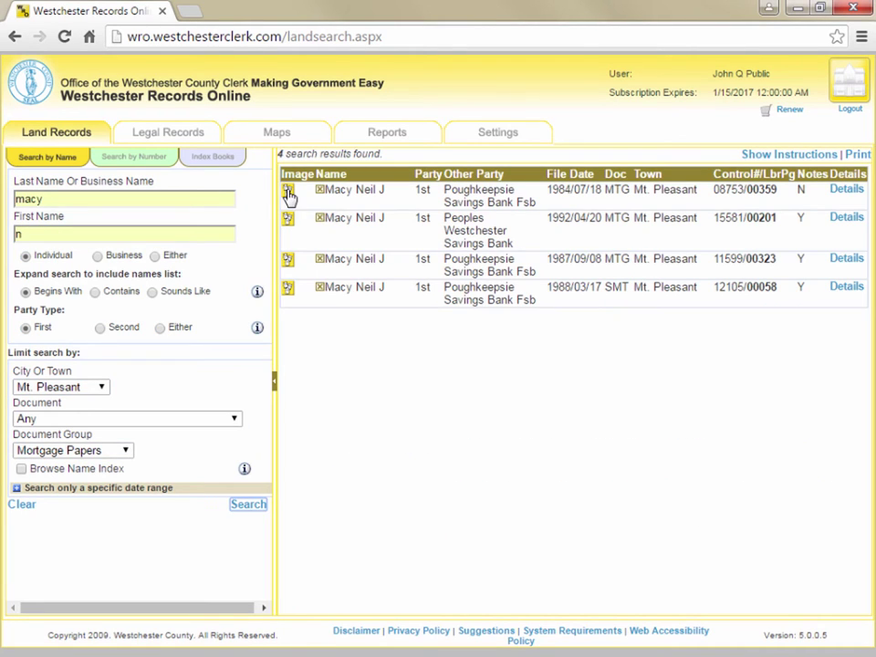
{"action": "left_click", "coordinate": [288, 190]}
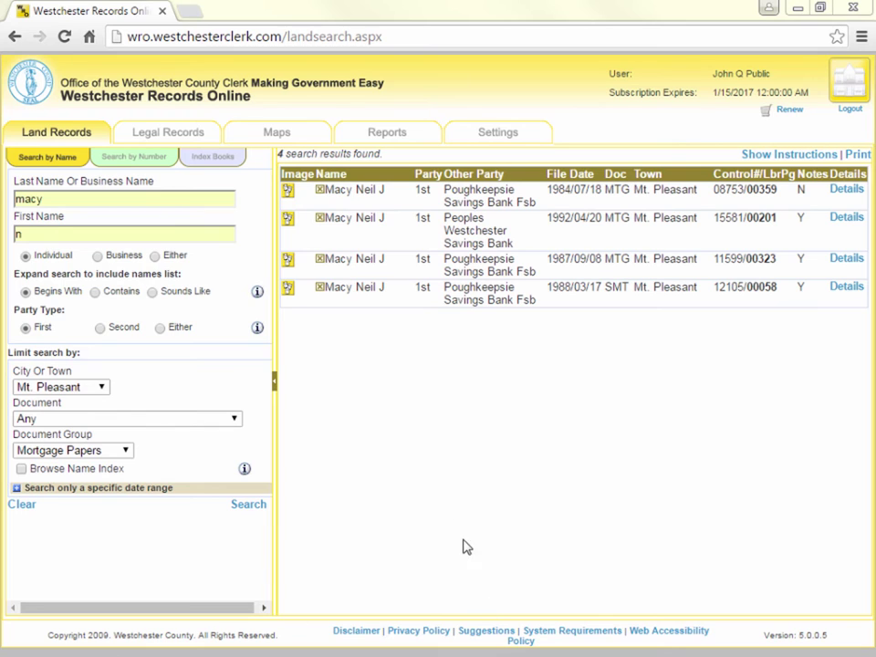
{"action": "left_click", "coordinate": [288, 192]}
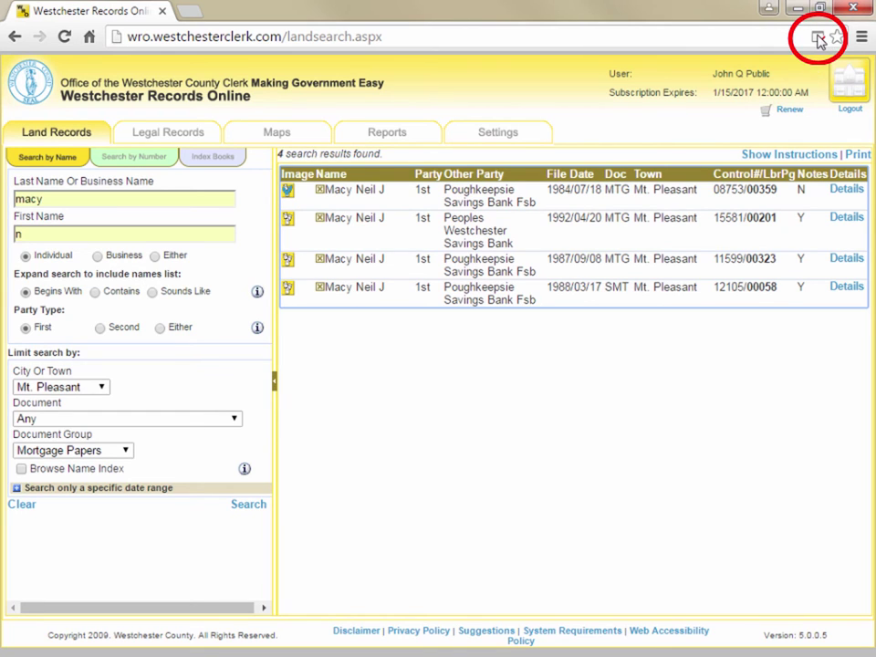
- Always allow pop-ups from the records site, then open and close the 11-page 1984/07/18 mortgage PDF
{"action": "left_click", "coordinate": [818, 40]}
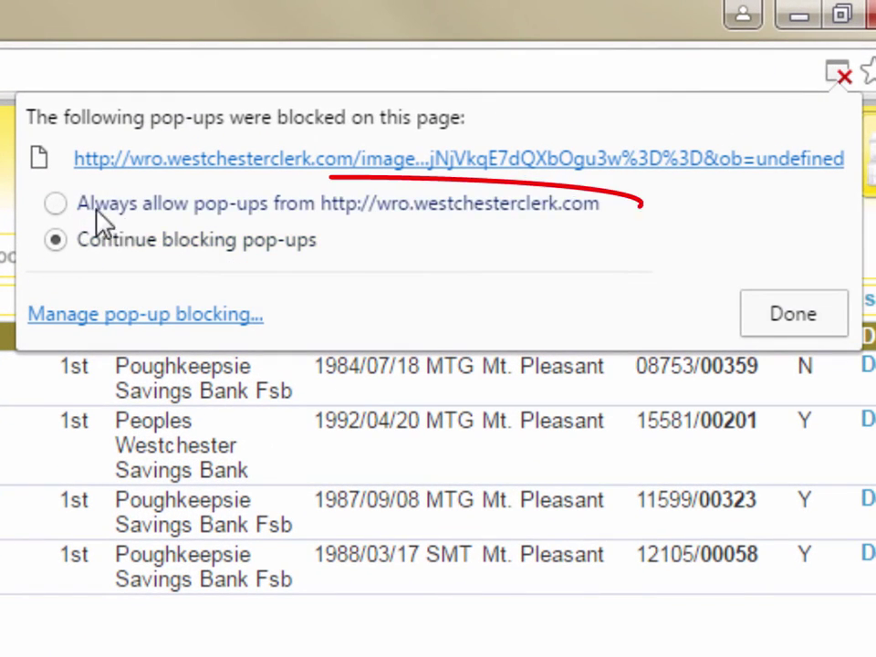
{"action": "left_click", "coordinate": [53, 205]}
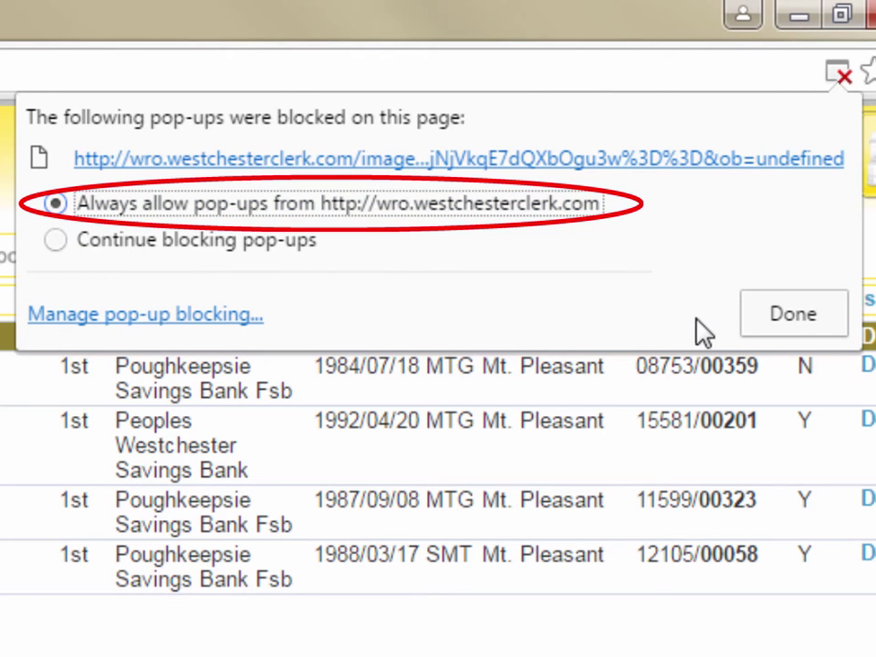
{"action": "left_click", "coordinate": [789, 318]}
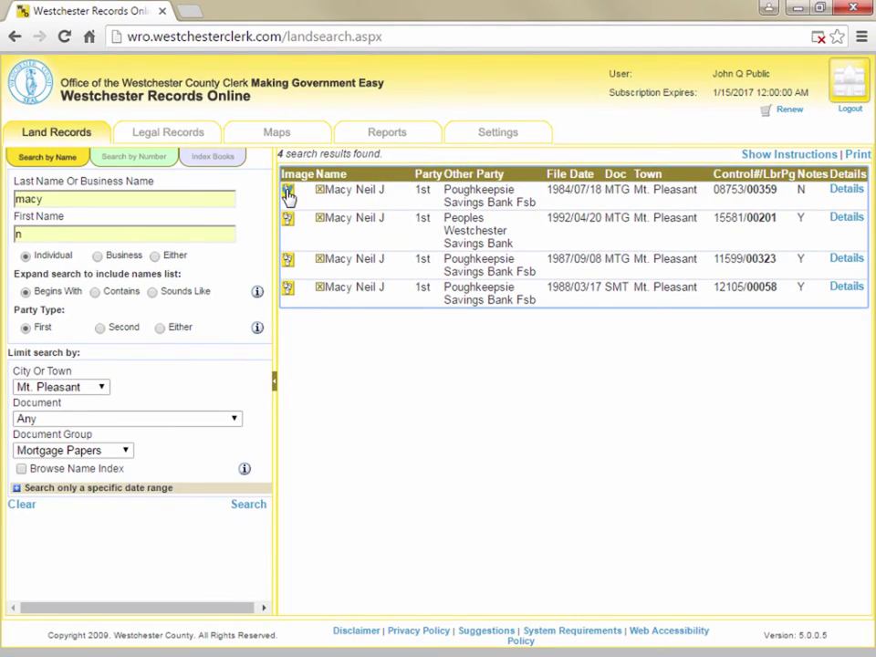
{"action": "left_click", "coordinate": [289, 194]}
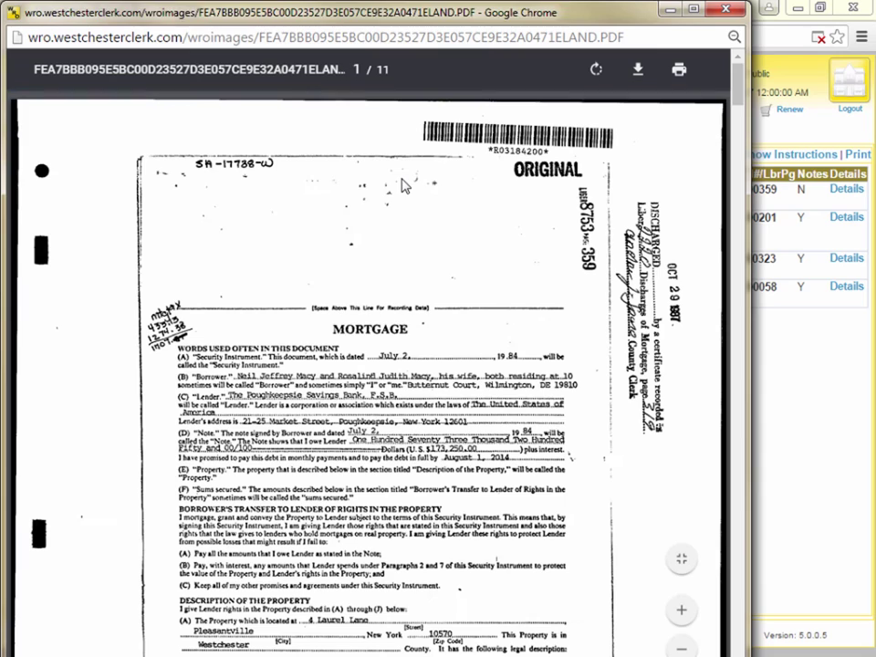
{"action": "left_click", "coordinate": [727, 13]}
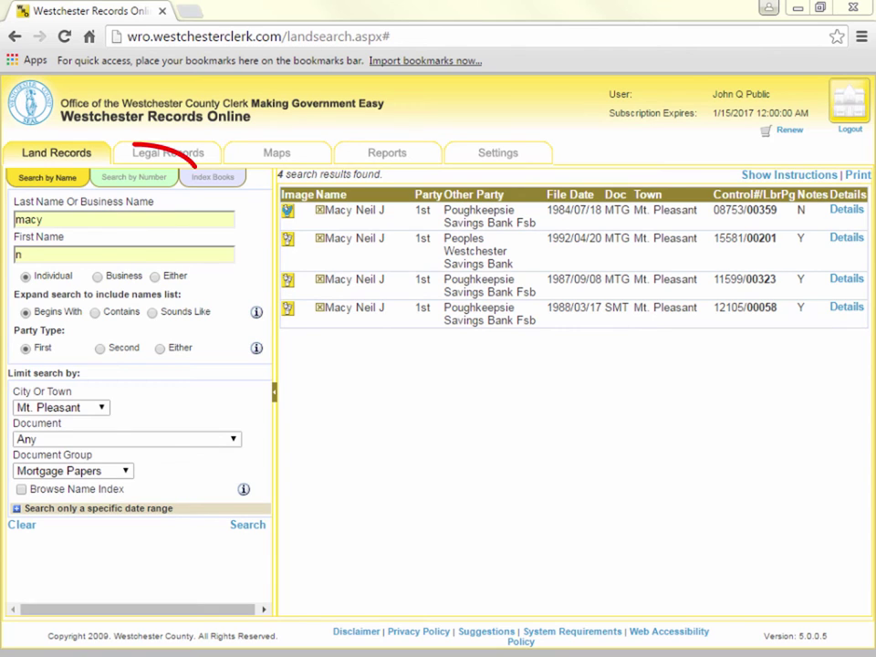
- Search by control number 440310 on the Search by Number tab, then clear it
{"action": "left_click", "coordinate": [115, 182]}
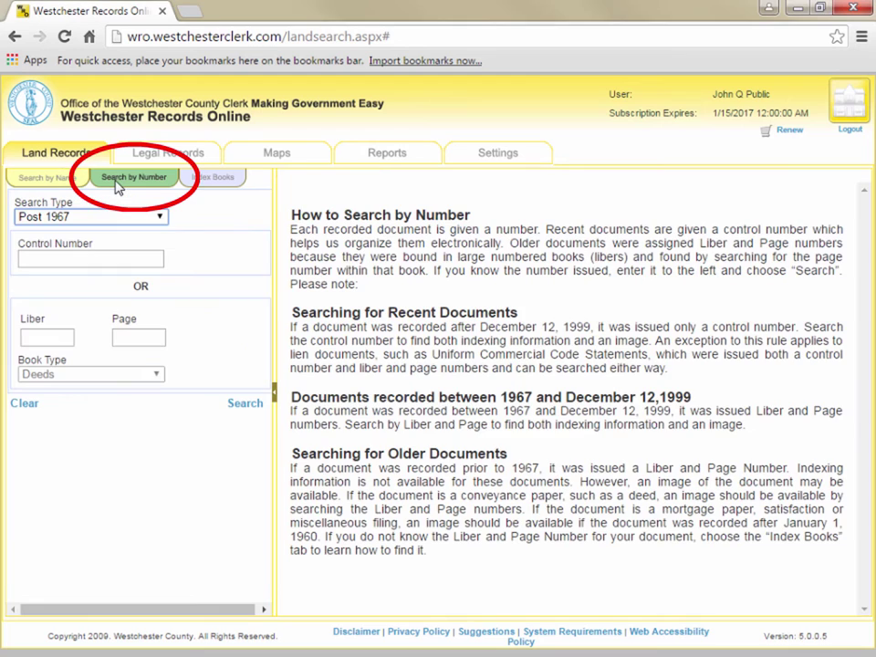
{"action": "left_click", "coordinate": [99, 255]}
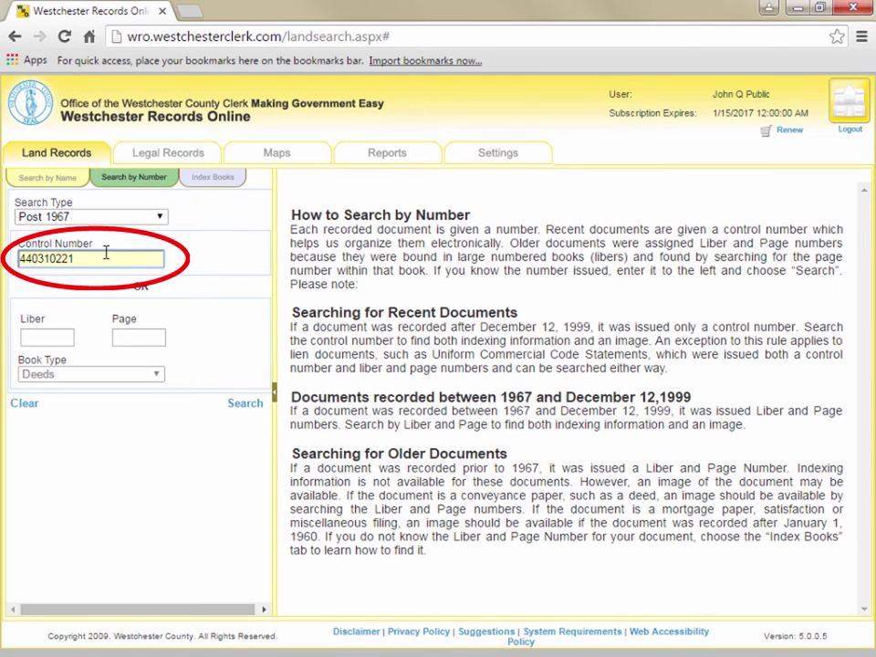
{"action": "left_click", "coordinate": [245, 404]}
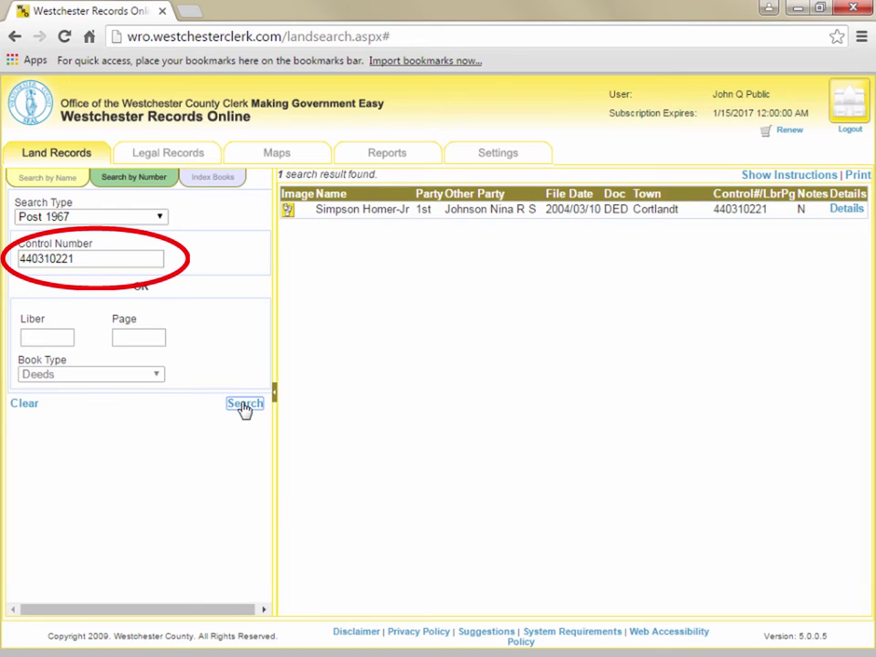
{"action": "left_click", "coordinate": [24, 404]}
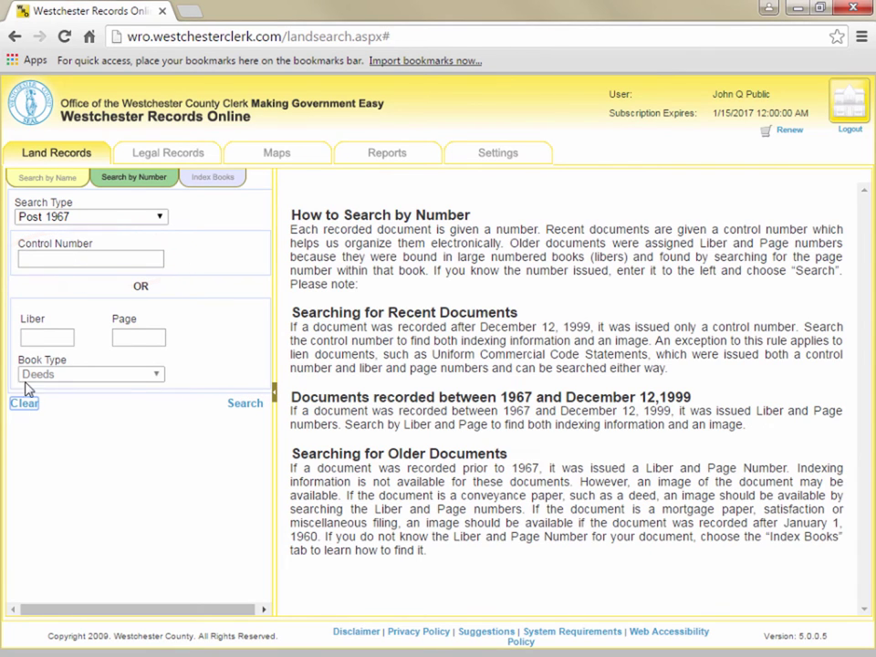
- Search Liber 6702, Page 238, then clear the form
{"action": "left_click", "coordinate": [42, 338]}
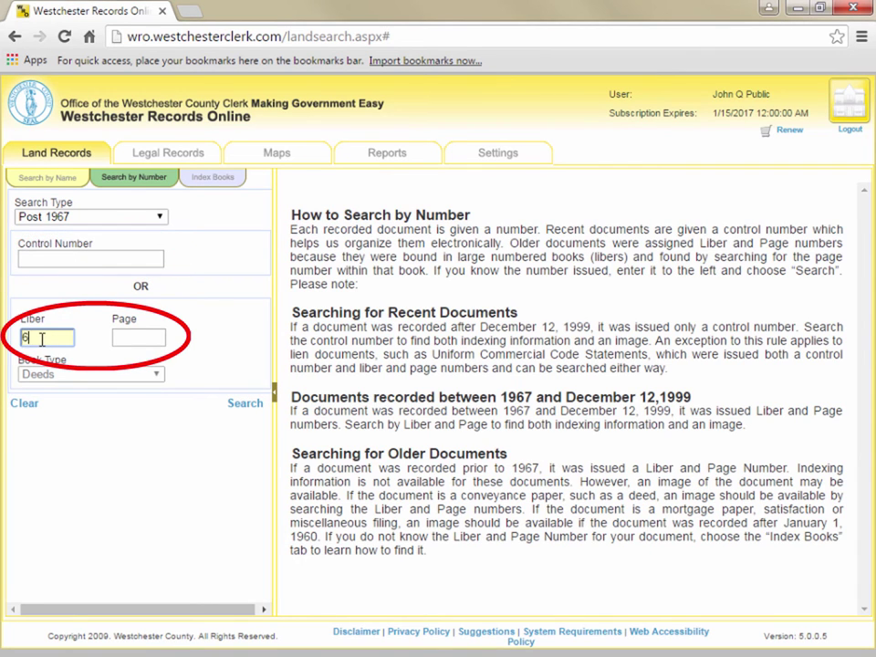
{"action": "type", "text": "6702"}
{"action": "key", "text": "Tab"}
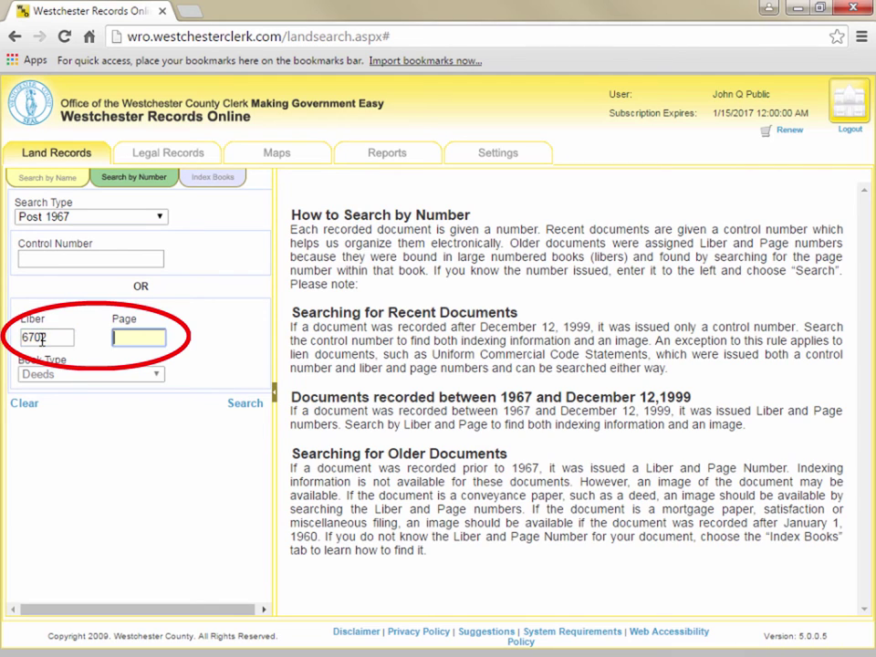
{"action": "type", "text": "238"}
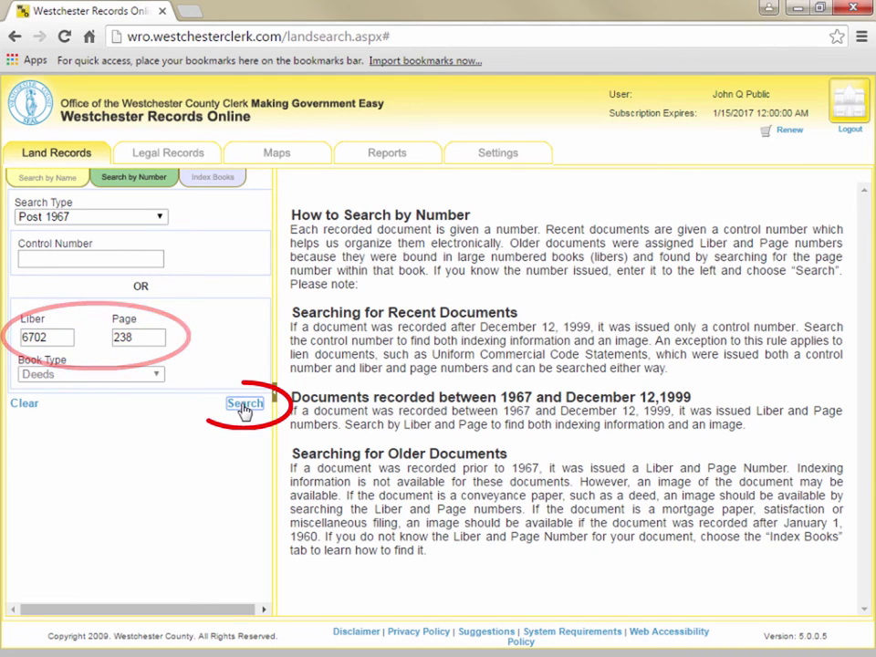
{"action": "left_click", "coordinate": [244, 404]}
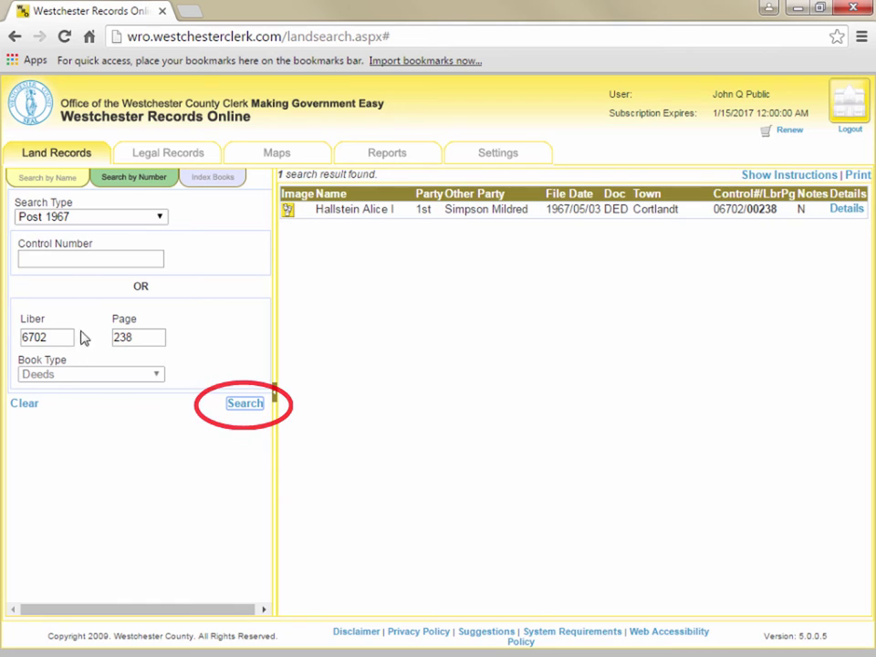
{"action": "left_click", "coordinate": [24, 404]}
- Run a Pre 1967 Deeds search for Liber 5816, Page 486
{"action": "left_click", "coordinate": [108, 219]}
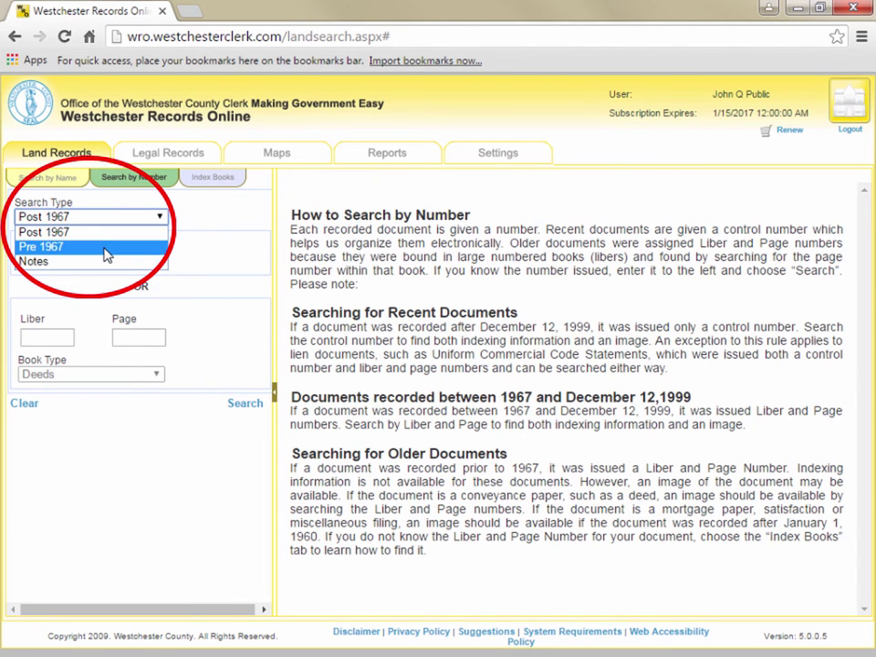
{"action": "left_click", "coordinate": [104, 248]}
{"action": "type", "text": "5816"}
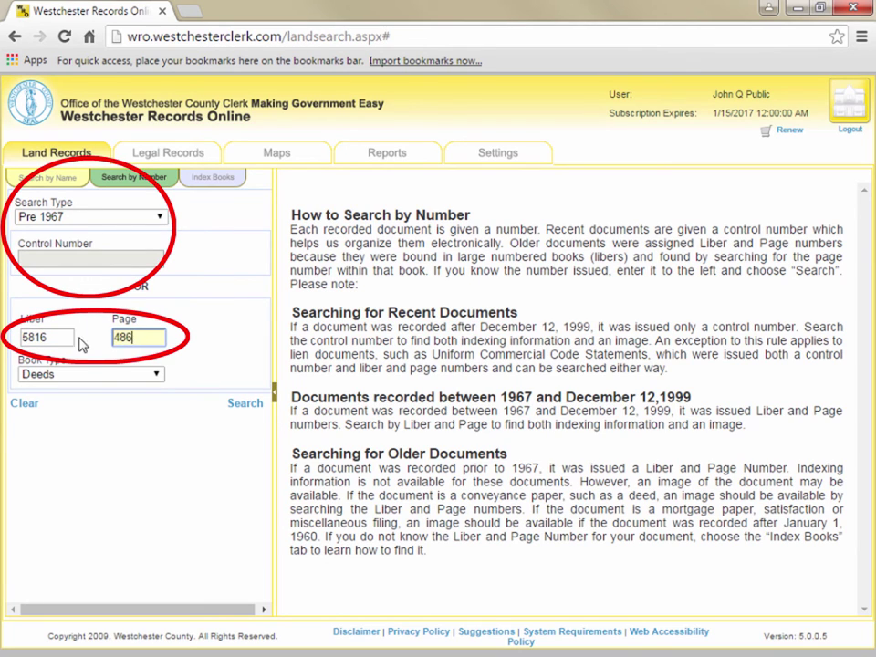
{"action": "left_click", "coordinate": [111, 376]}
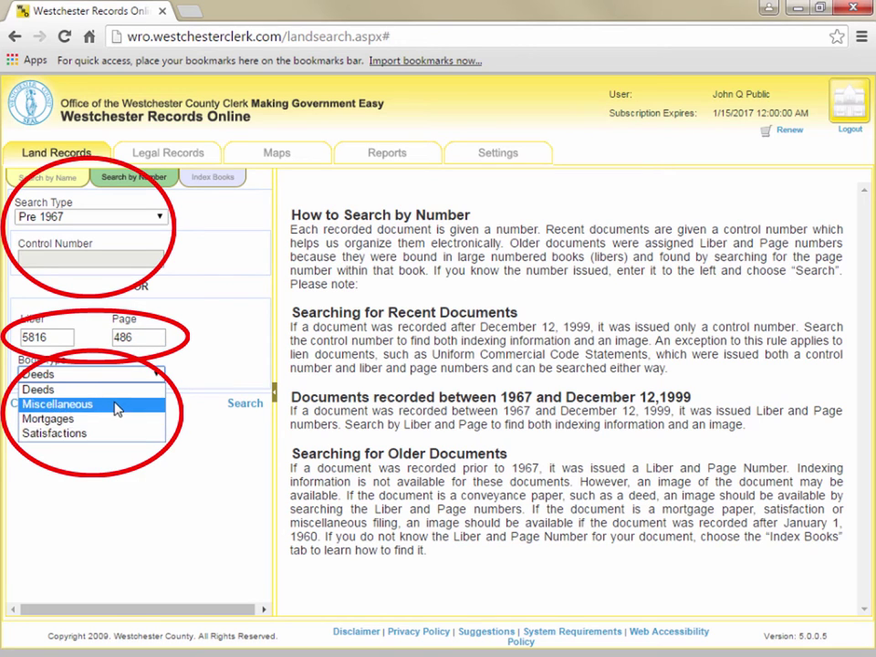
{"action": "left_click", "coordinate": [113, 391]}
{"action": "left_click", "coordinate": [243, 406]}
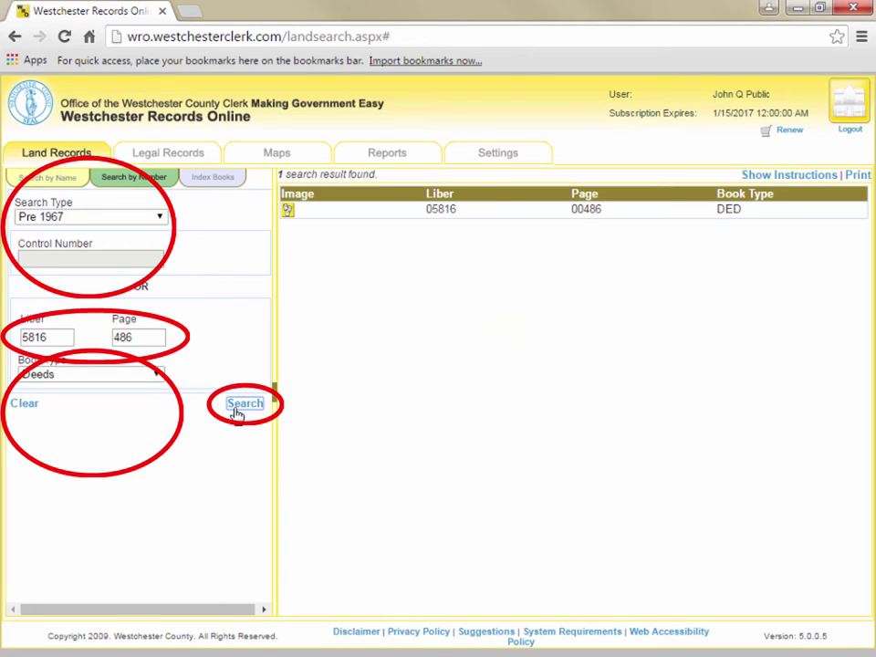
- View the 1958 deed image with inverted colours, then close the viewer
{"action": "left_click", "coordinate": [288, 213]}
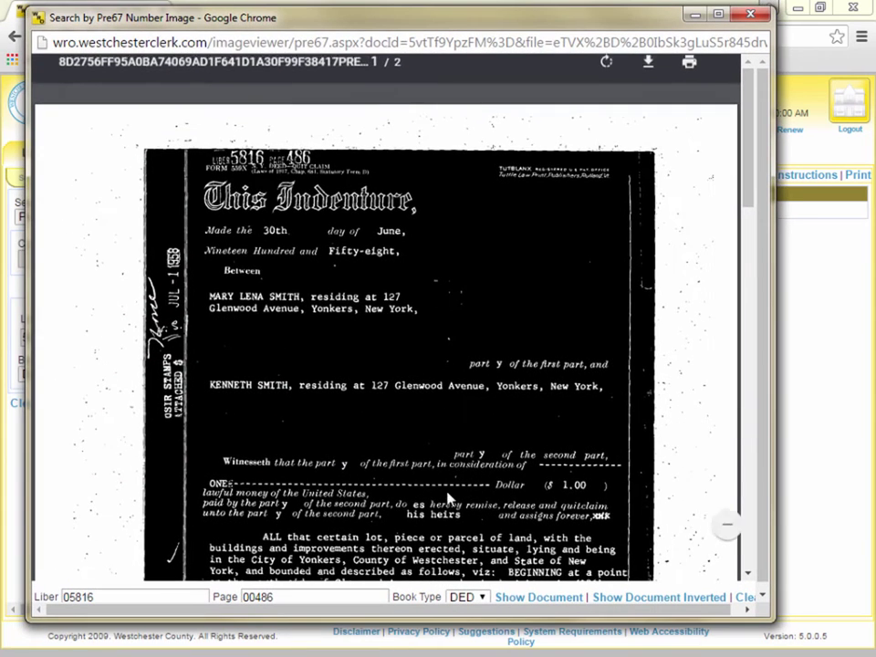
{"action": "left_click", "coordinate": [618, 599]}
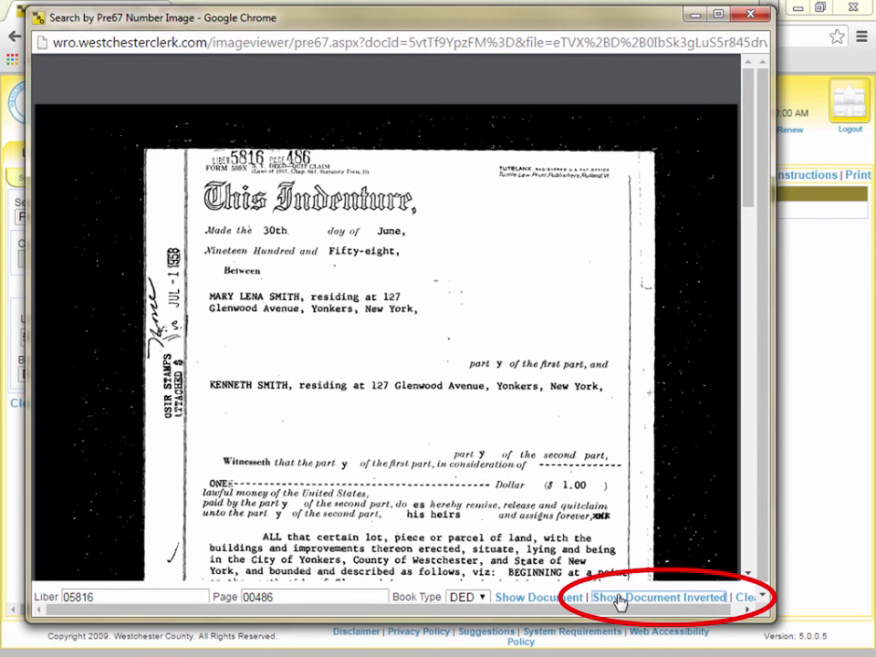
{"action": "left_click", "coordinate": [753, 16]}
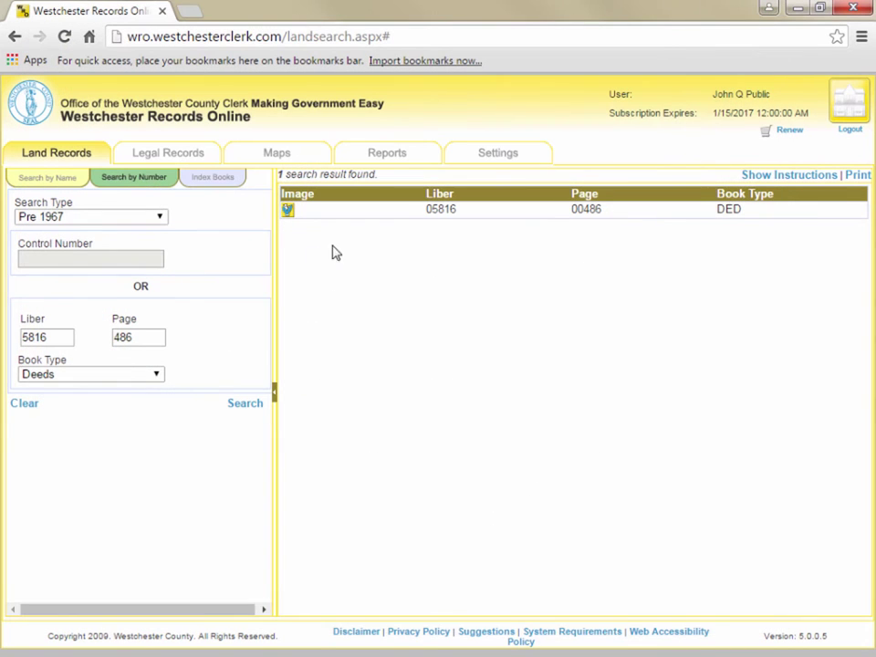
- Clear the form and run a Notes search for Liber 19648, Page 211, returning eight results
{"action": "left_click", "coordinate": [23, 403]}
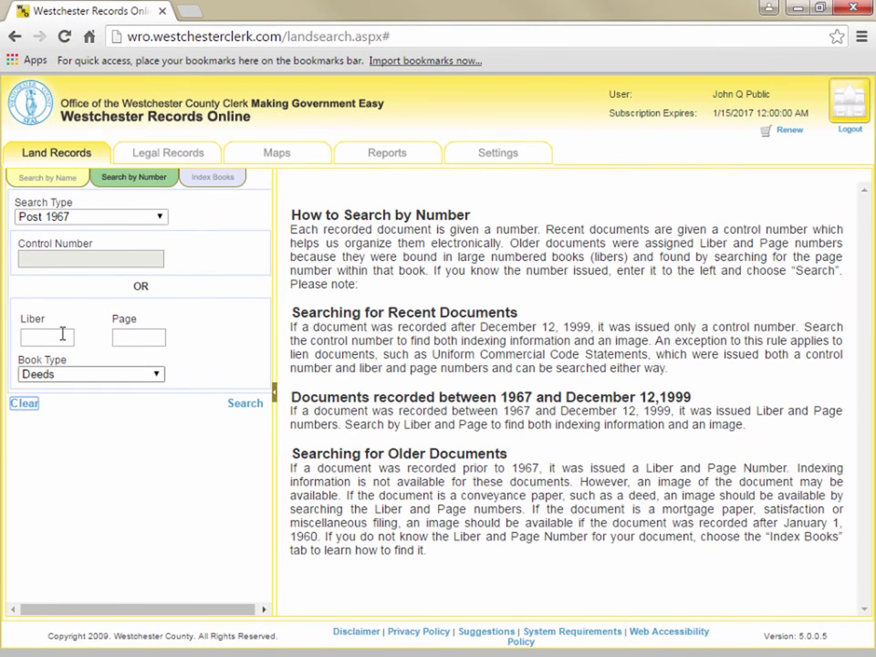
{"action": "left_click", "coordinate": [137, 217]}
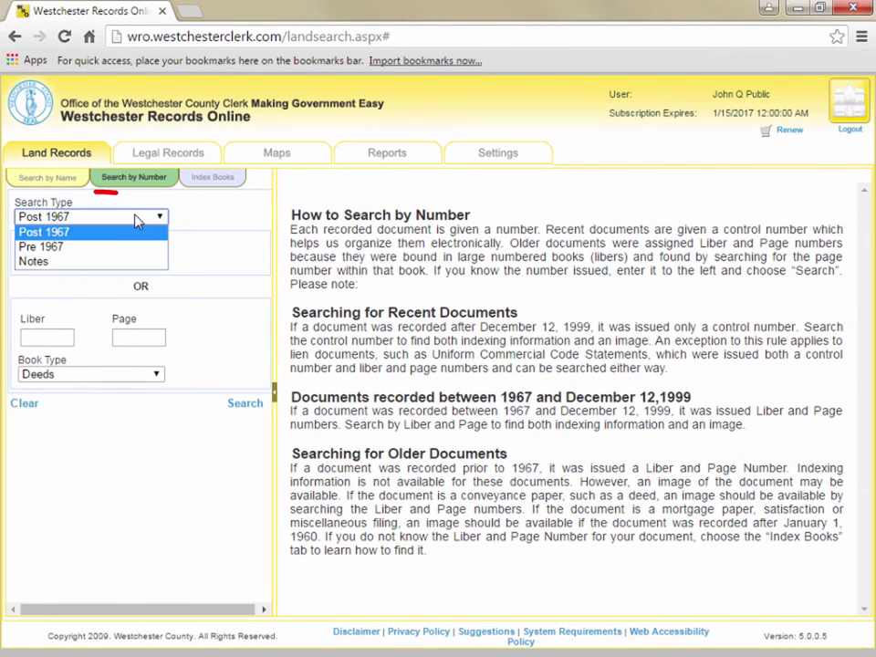
{"action": "left_click", "coordinate": [111, 262]}
{"action": "left_click", "coordinate": [52, 337]}
{"action": "type", "text": "19648"}
{"action": "key", "text": "Tab"}
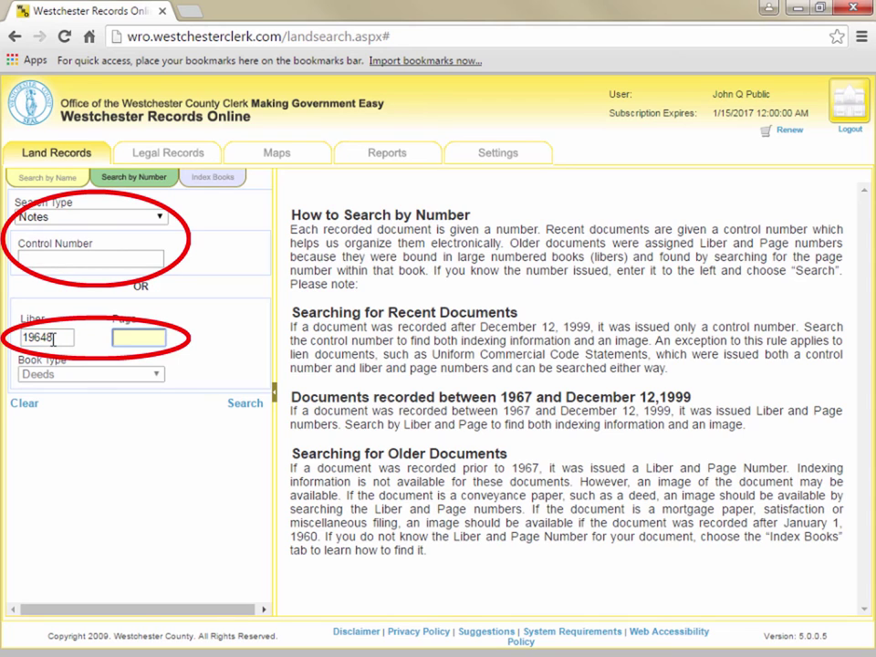
{"action": "left_click", "coordinate": [244, 403]}
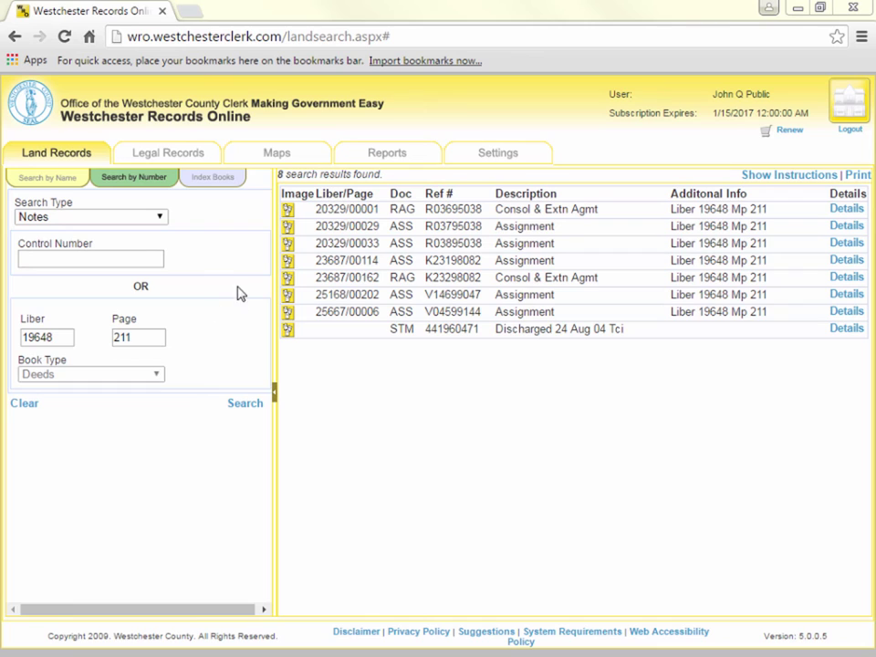
{"action": "left_click", "coordinate": [223, 185]}
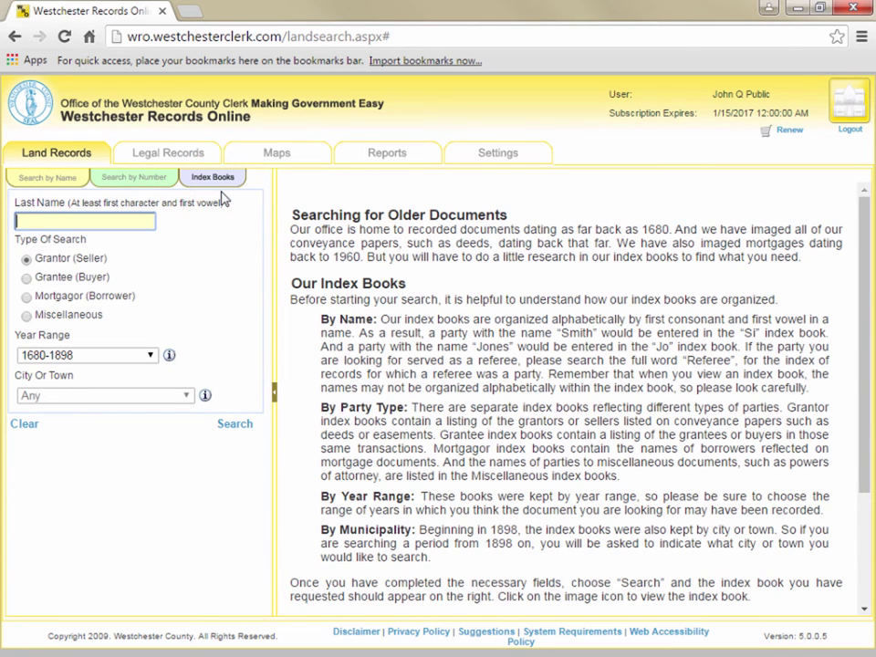
- Search the index books for grantor 'smith' in Eastchester over the 1958-1966 range
{"action": "type", "text": "smith"}
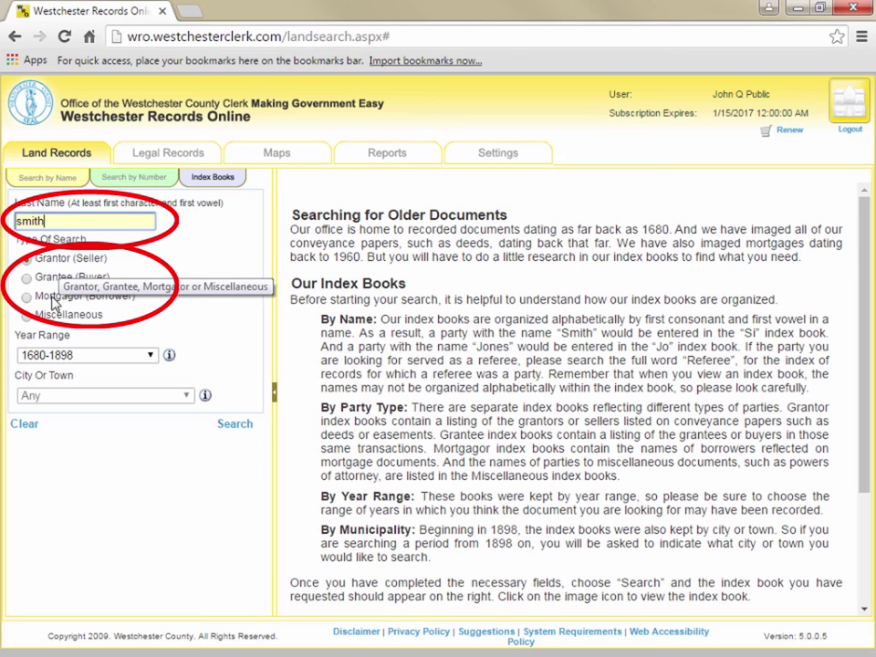
{"action": "left_click", "coordinate": [151, 357]}
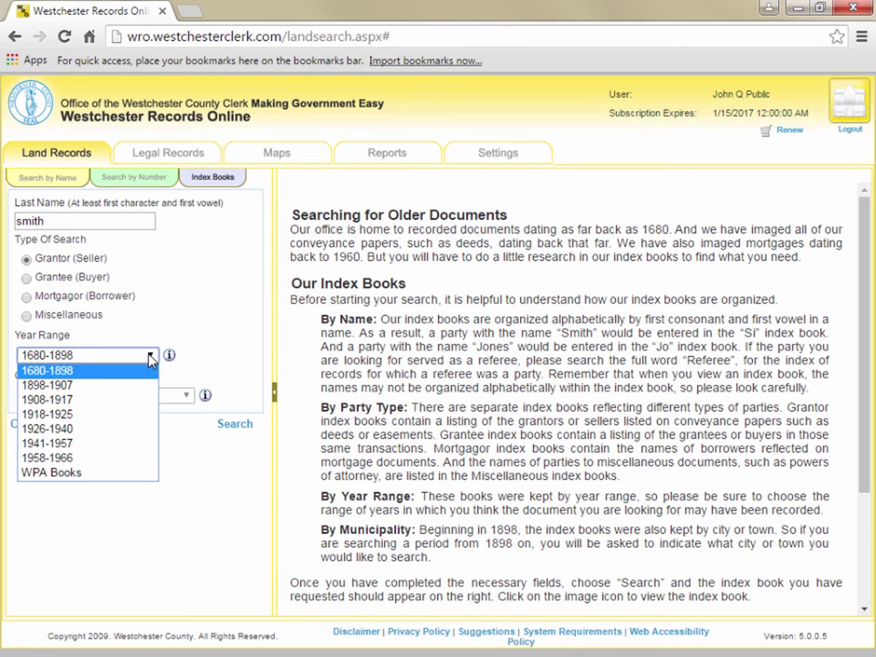
{"action": "left_click", "coordinate": [133, 459]}
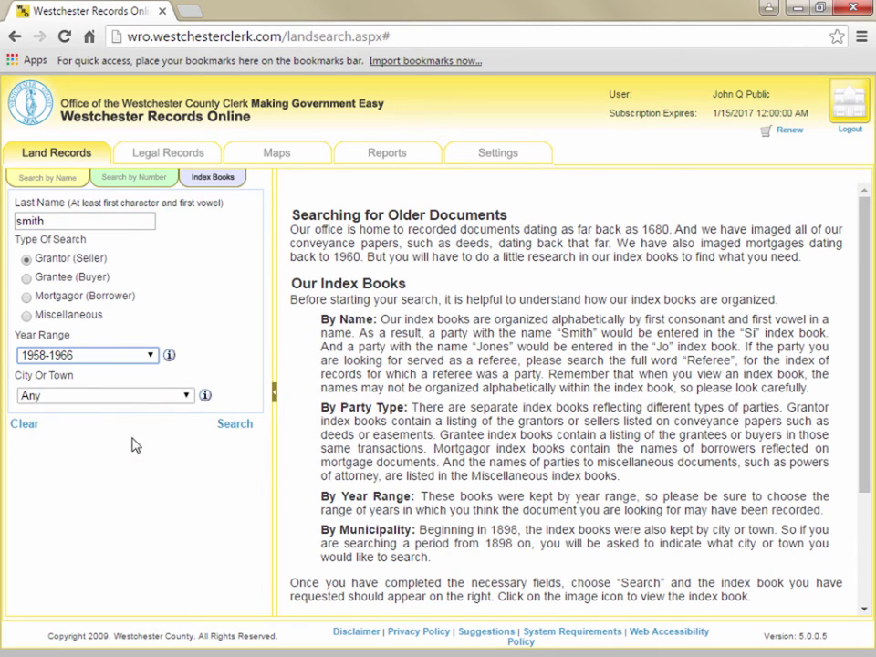
{"action": "left_click", "coordinate": [187, 398]}
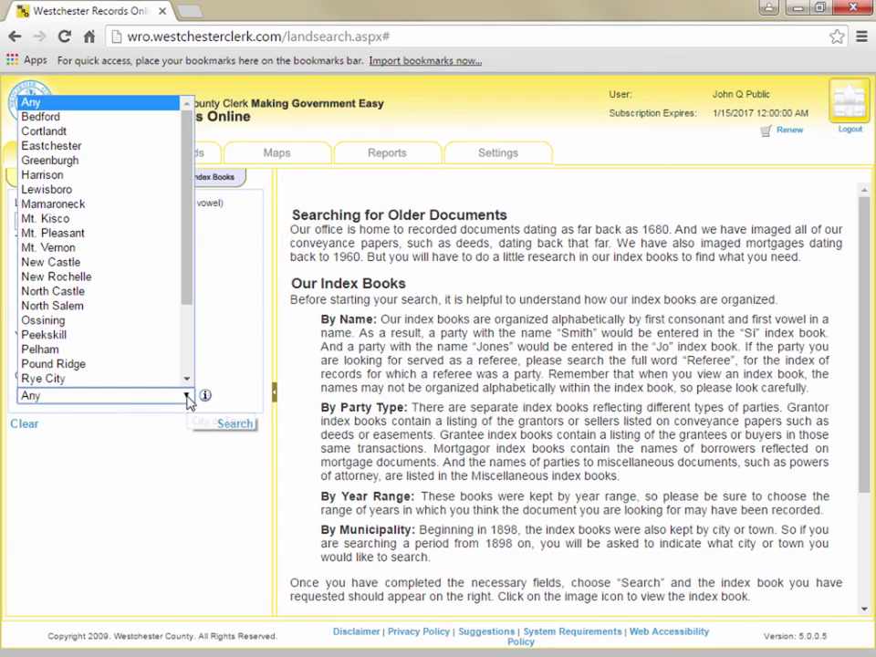
{"action": "left_click", "coordinate": [122, 154]}
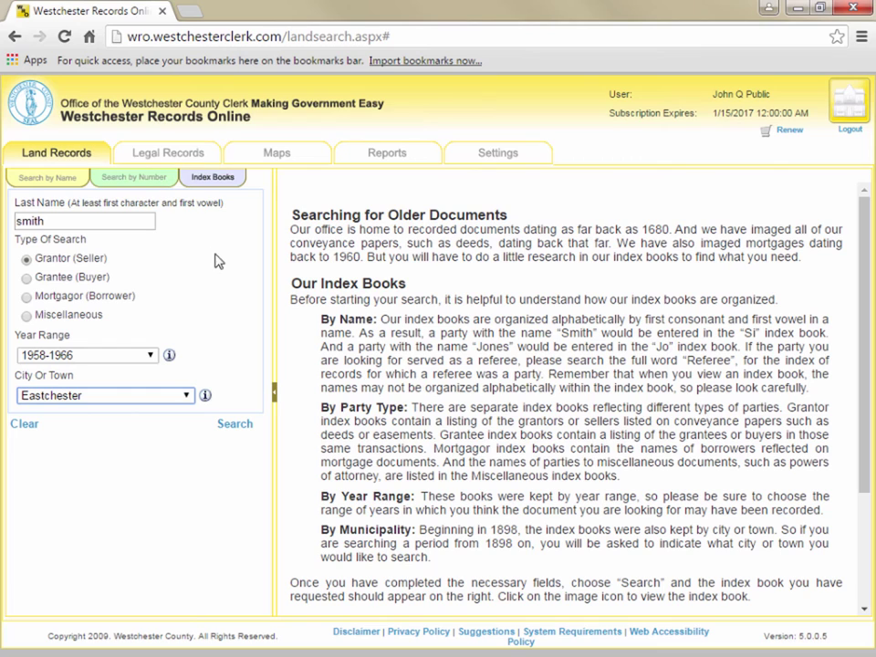
{"action": "left_click", "coordinate": [151, 356]}
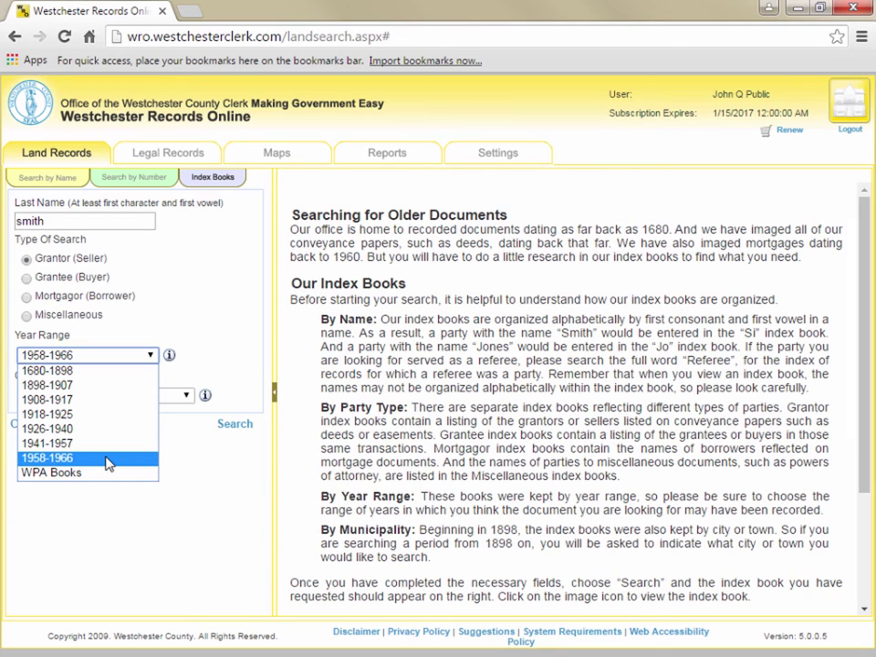
{"action": "left_click", "coordinate": [106, 463]}
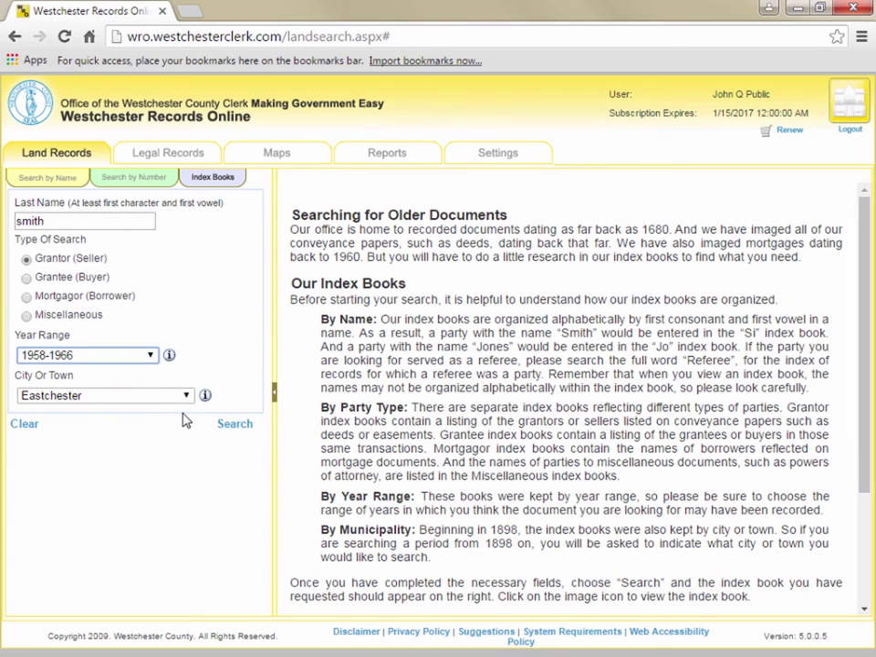
{"action": "left_click", "coordinate": [232, 424]}
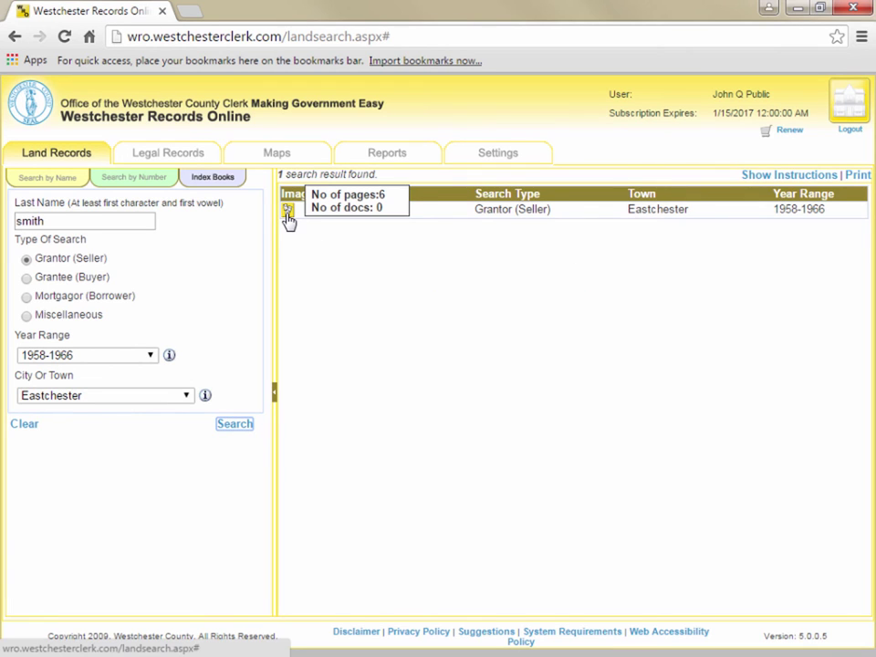
- Open the Eastchester index book image and scroll down to the Liber 5925, Page 62 entry
{"action": "left_click", "coordinate": [288, 210]}
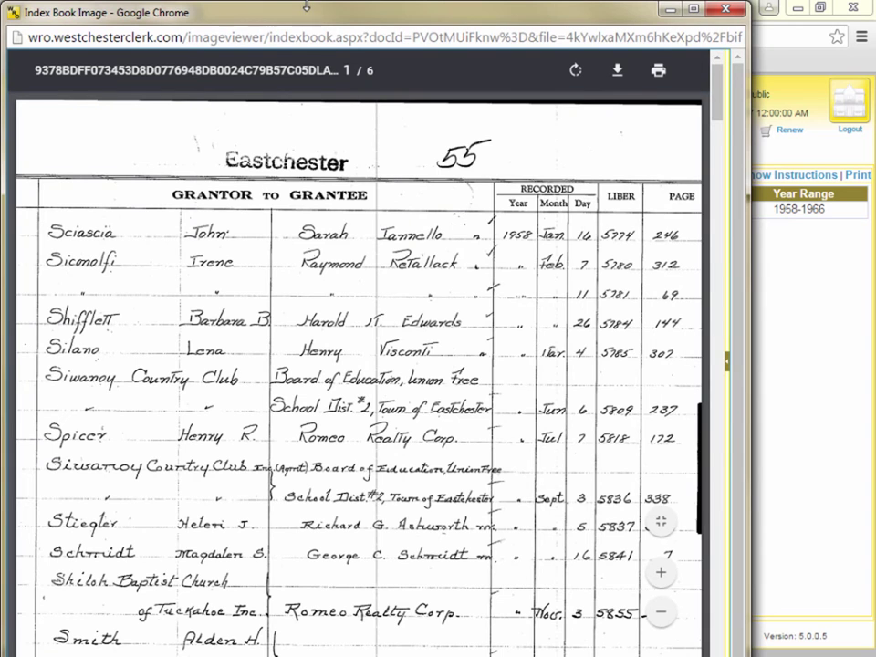
{"action": "left_click_drag", "start_coordinate": [307, 6], "coordinate": [313, 31]}
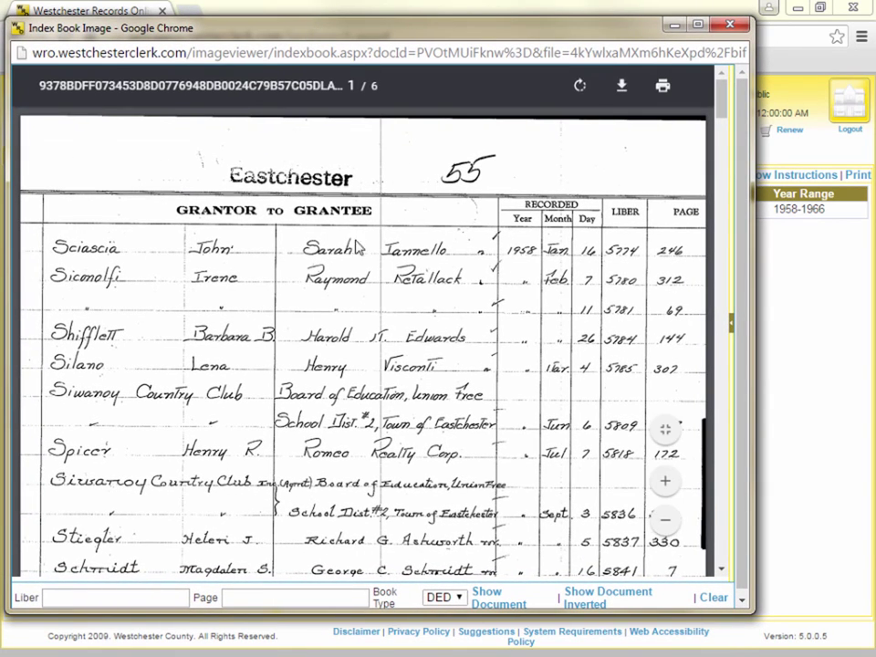
{"action": "scroll", "coordinate": [432, 339], "scroll_direction": "down", "scroll_amount": 2}
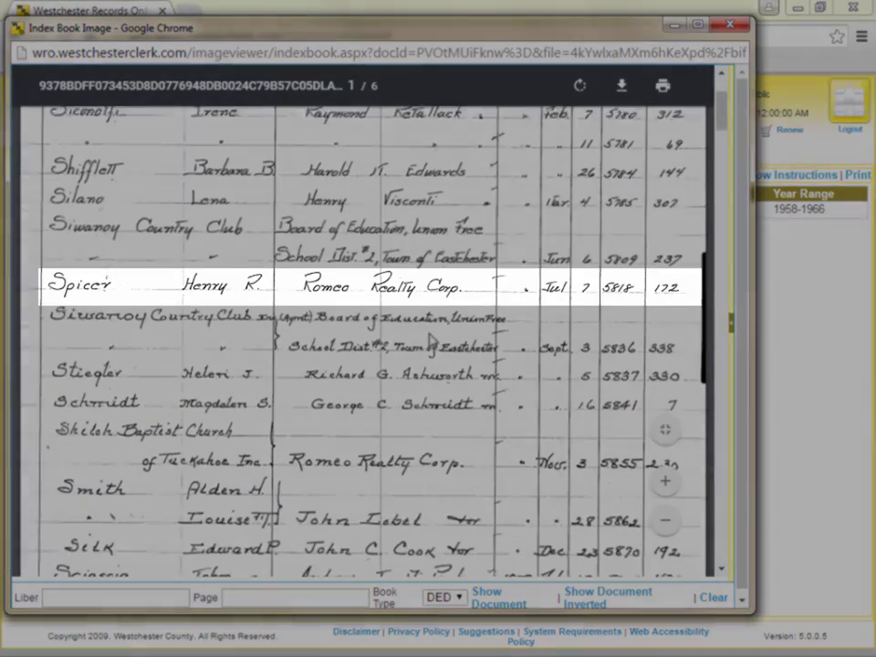
{"action": "scroll", "coordinate": [365, 319], "scroll_direction": "down", "scroll_amount": 5}
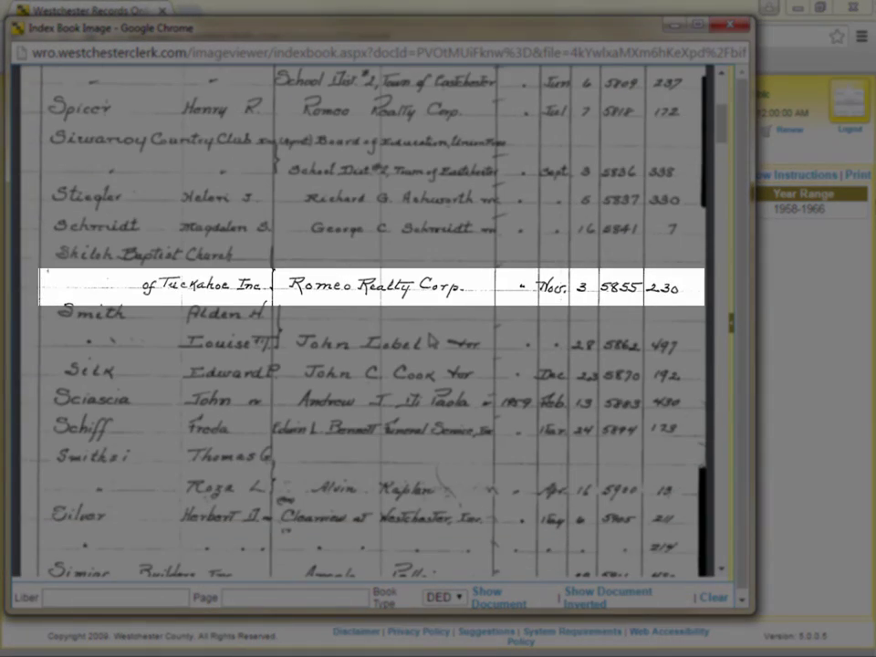
{"action": "scroll", "coordinate": [430, 338], "scroll_direction": "down", "scroll_amount": 2}
{"action": "scroll", "coordinate": [429, 338], "scroll_direction": "down", "scroll_amount": 3}
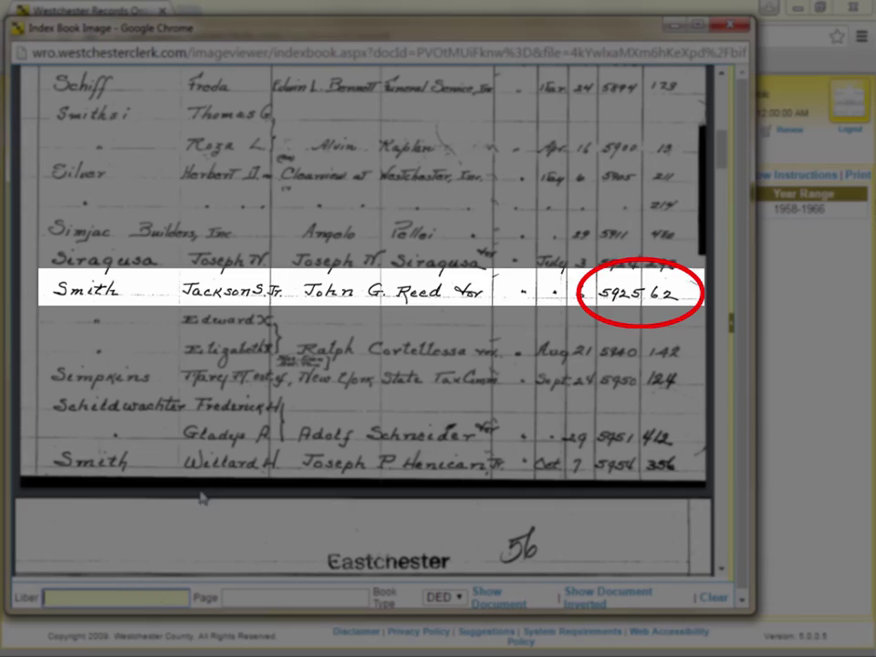
- Show the deed at Liber 5925, Page 62
{"action": "type", "text": "5925"}
{"action": "key", "text": "Tab"}
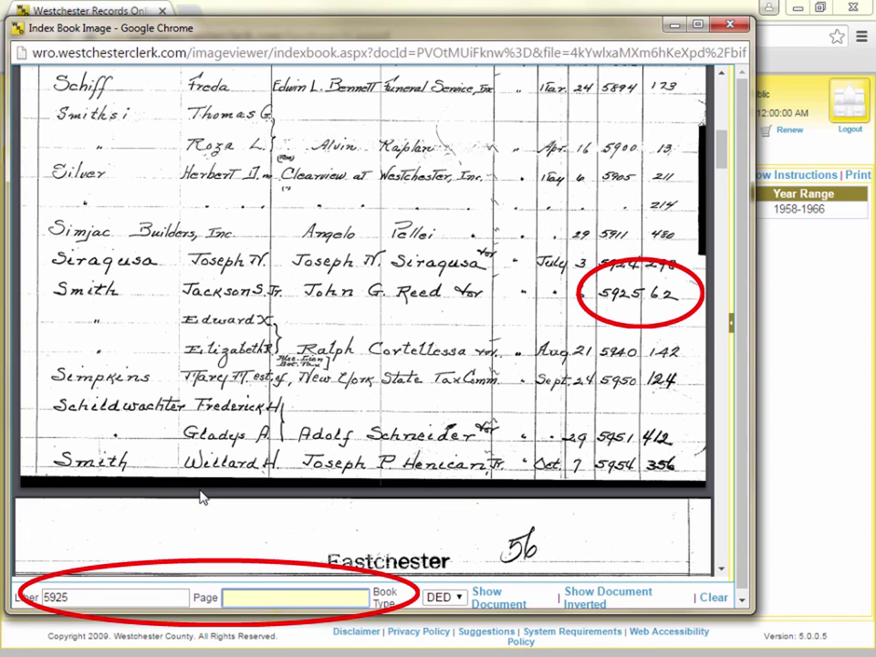
{"action": "type", "text": "62"}
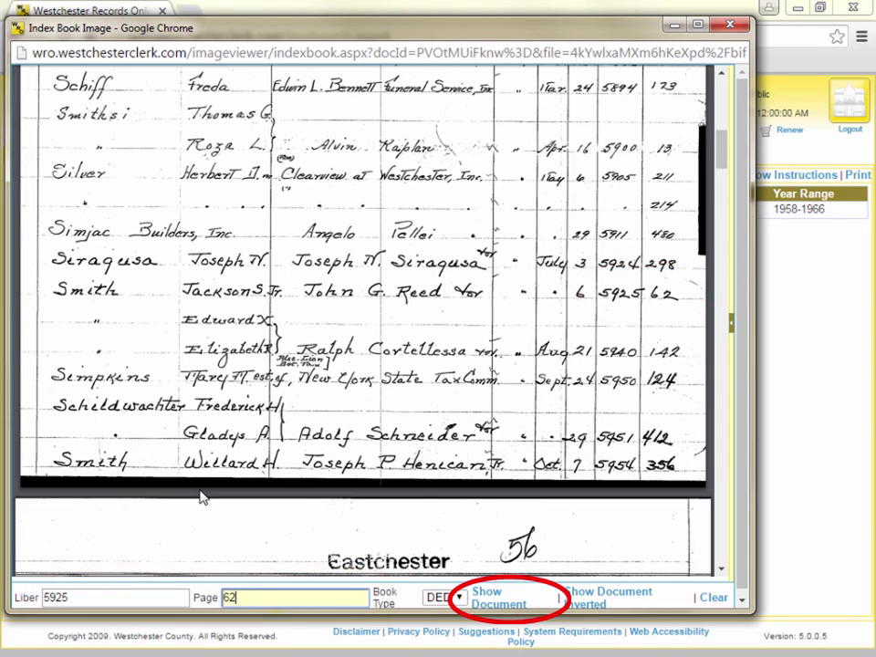
{"action": "key", "text": "Return"}
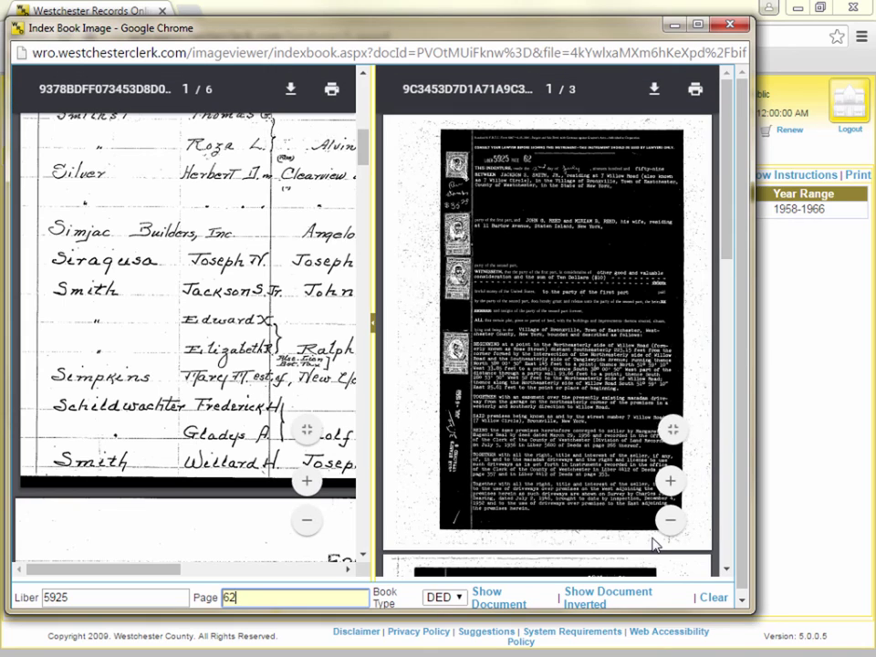
- Collapse the index pane, fit and zoom the deed, then widen the index pane beside it
{"action": "left_click", "coordinate": [602, 597]}
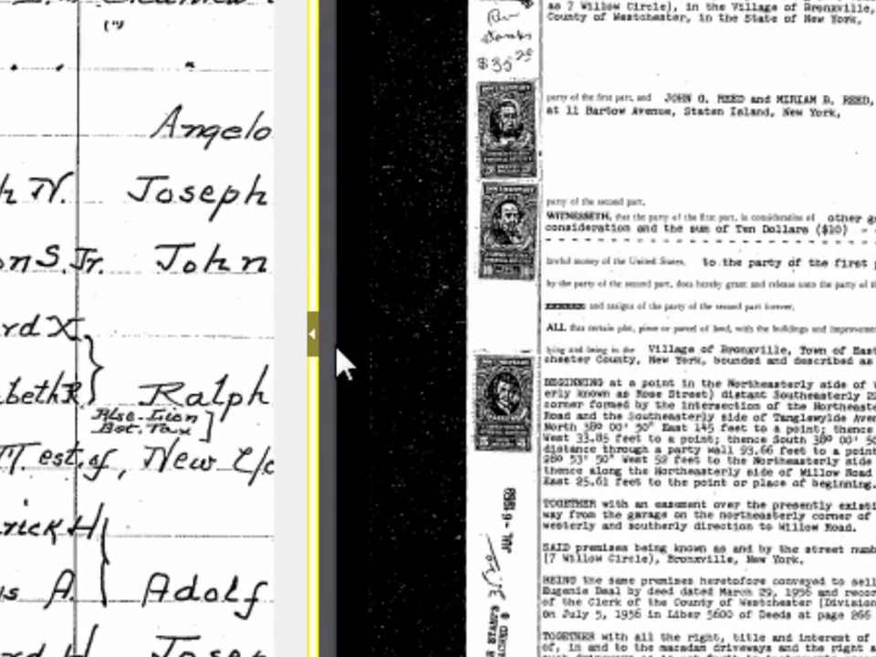
{"action": "left_click_drag", "start_coordinate": [311, 358], "coordinate": [311, 337]}
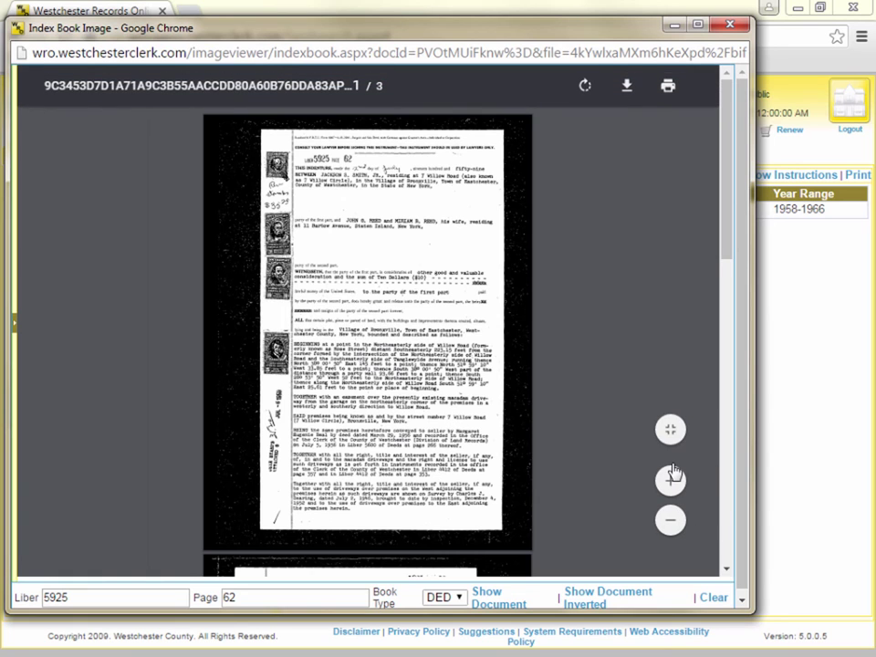
{"action": "left_click", "coordinate": [667, 430]}
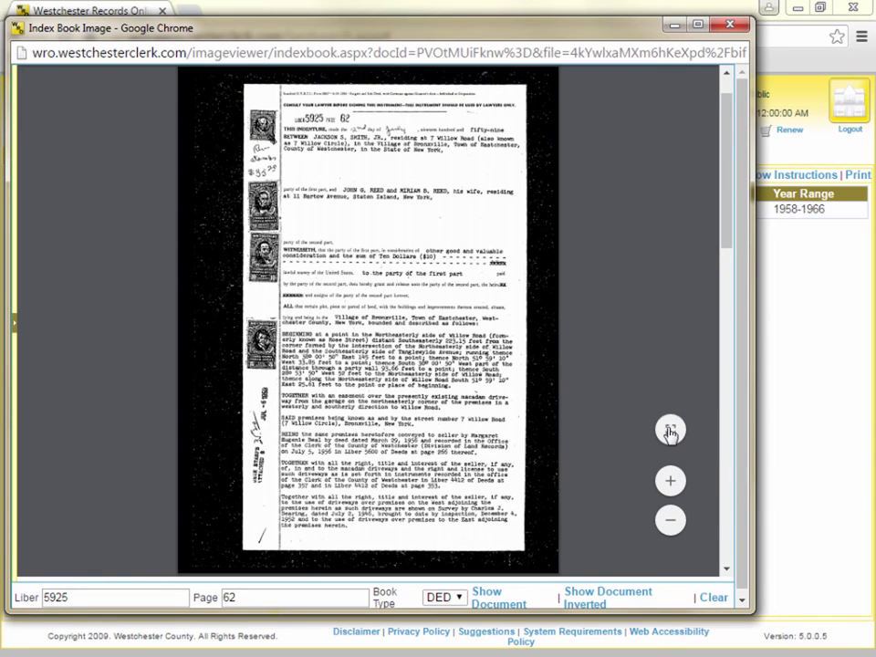
{"action": "left_click", "coordinate": [670, 430]}
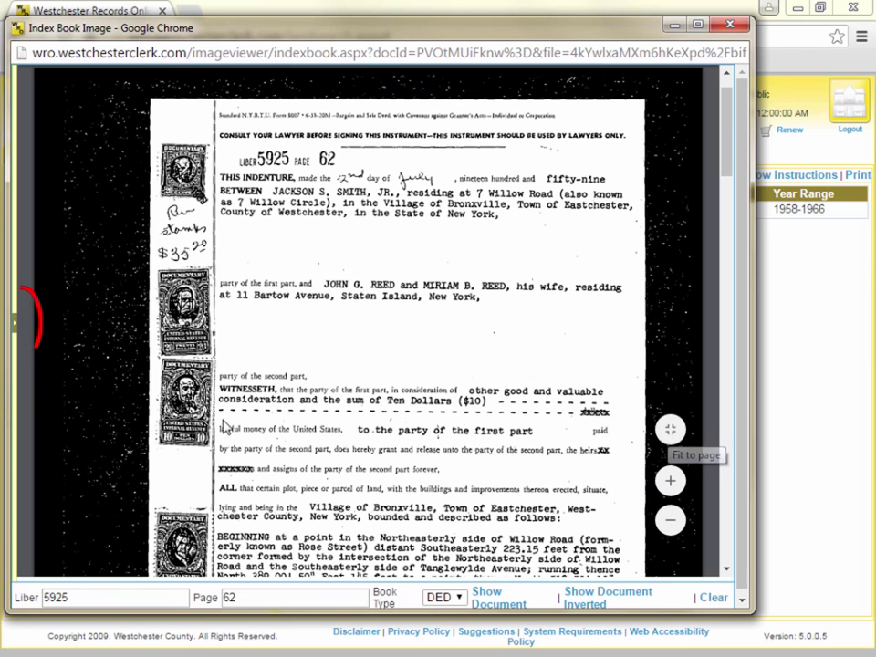
{"action": "left_click", "coordinate": [25, 312]}
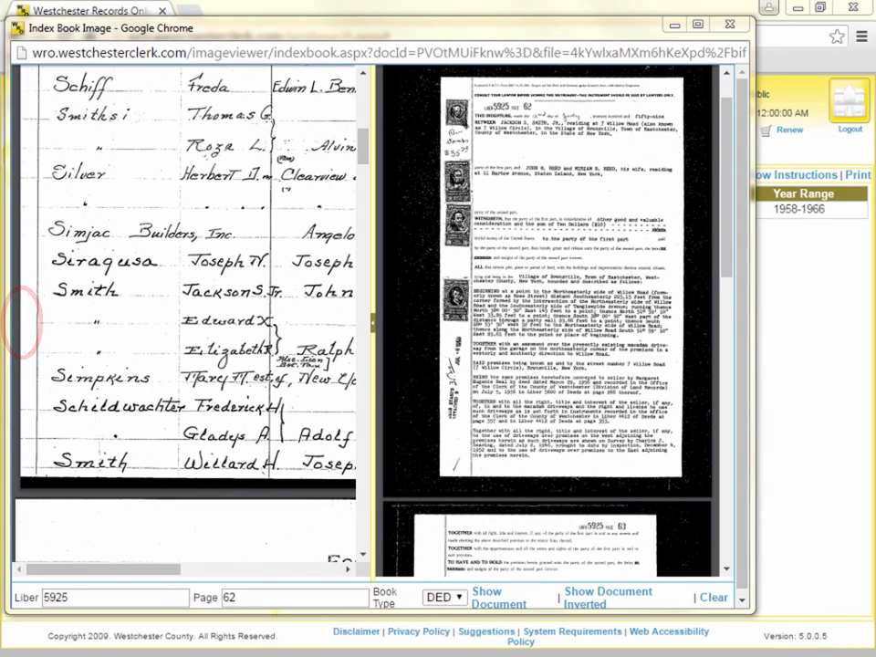
{"action": "mouse_move", "coordinate": [334, 517]}
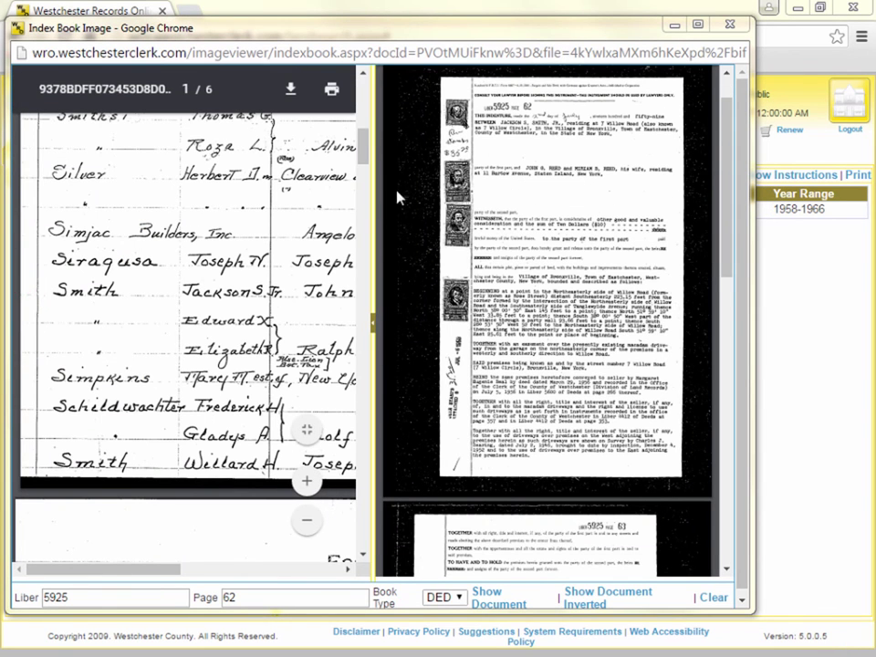
{"action": "left_click_drag", "start_coordinate": [373, 208], "coordinate": [660, 216]}
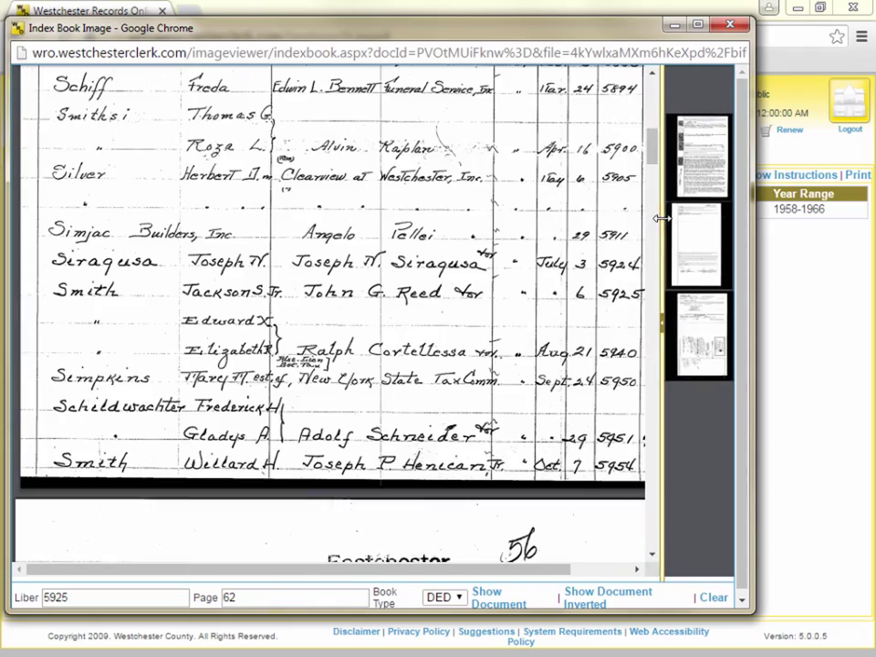
{"action": "scroll", "coordinate": [315, 301], "scroll_direction": "down", "scroll_amount": 5}
{"action": "scroll", "coordinate": [313, 297], "scroll_direction": "down", "scroll_amount": 5}
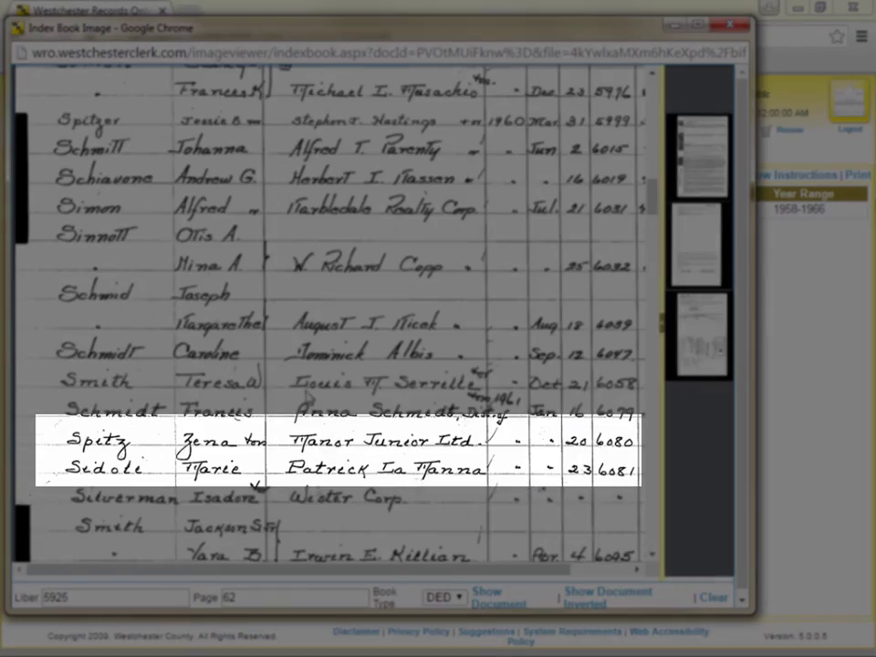
- Replace the reference with Liber 6095, Page 483 and show that document
{"action": "double_click", "coordinate": [172, 600]}
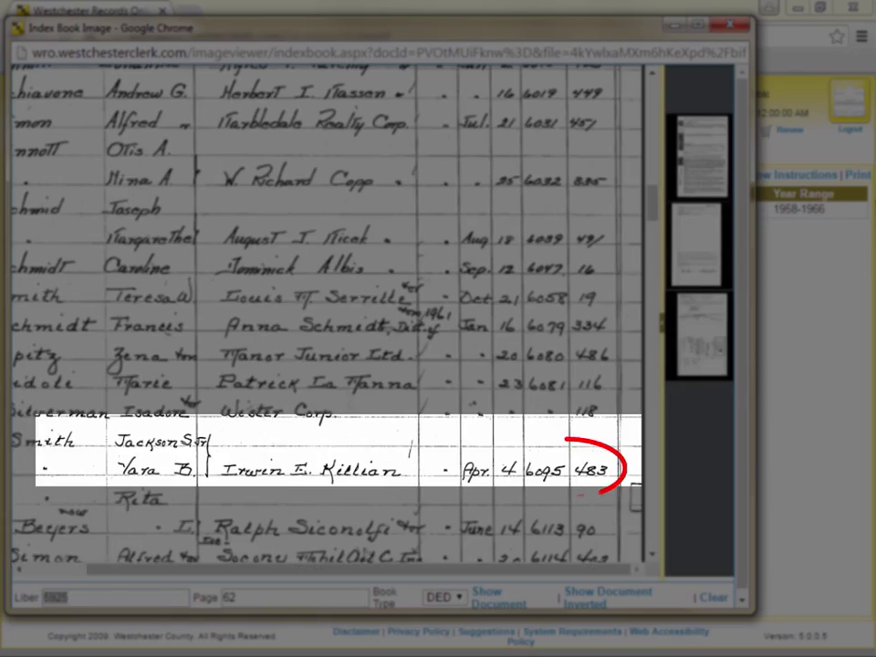
{"action": "type", "text": "6095"}
{"action": "key", "text": "Tab"}
{"action": "type", "text": "483"}
{"action": "left_click", "coordinate": [492, 594]}
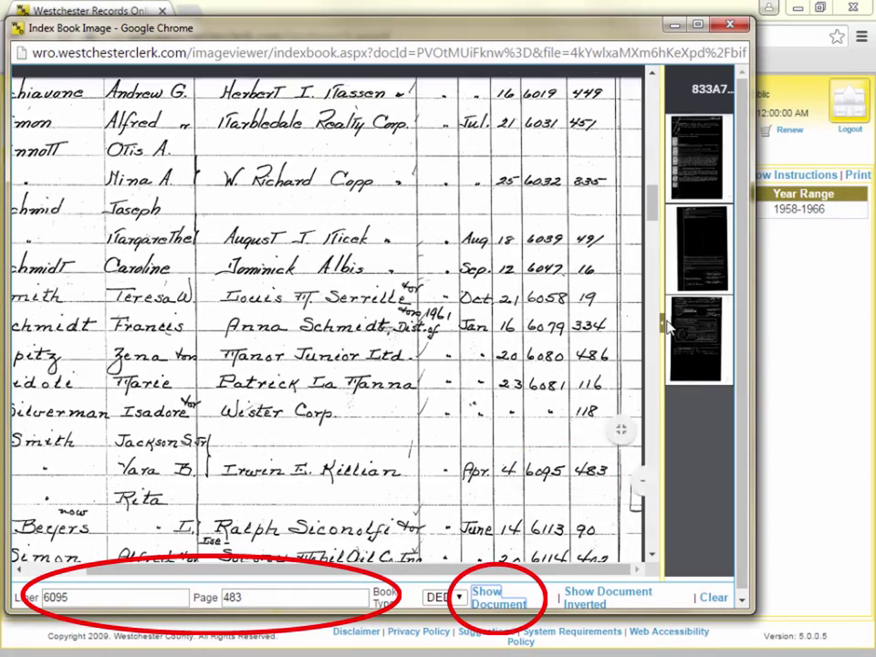